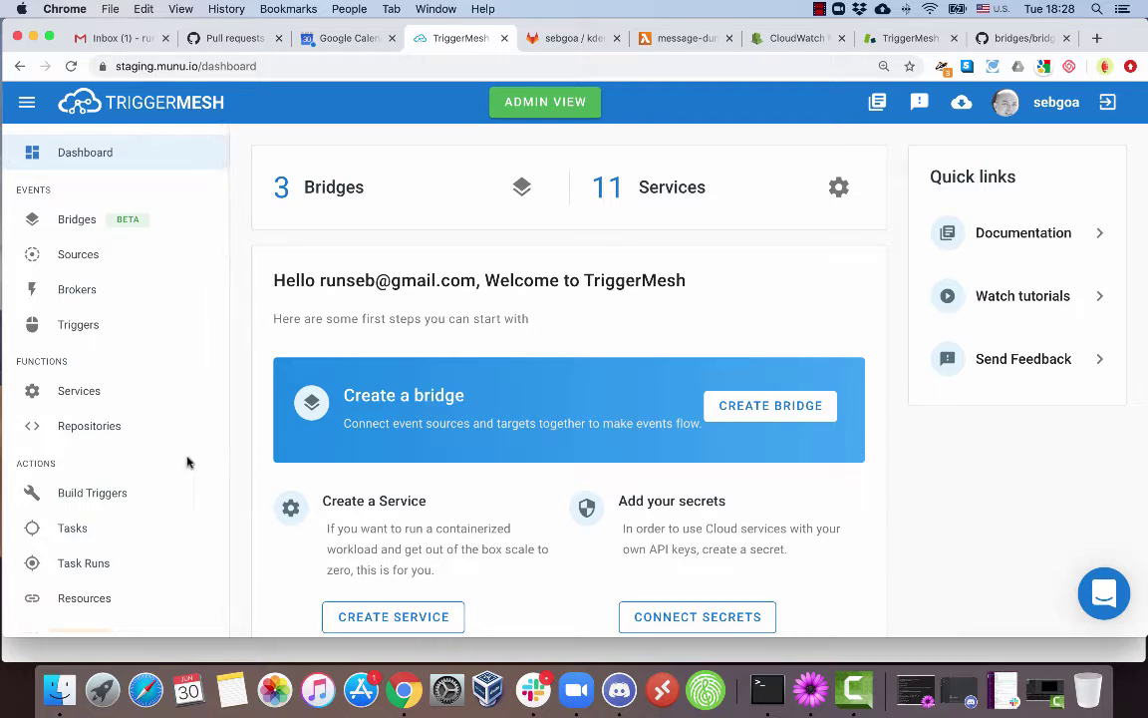
- Open the Secrets page, view the form for adding a GitLab secret, and close it without saving
scroll(147, 463, "down", 3)
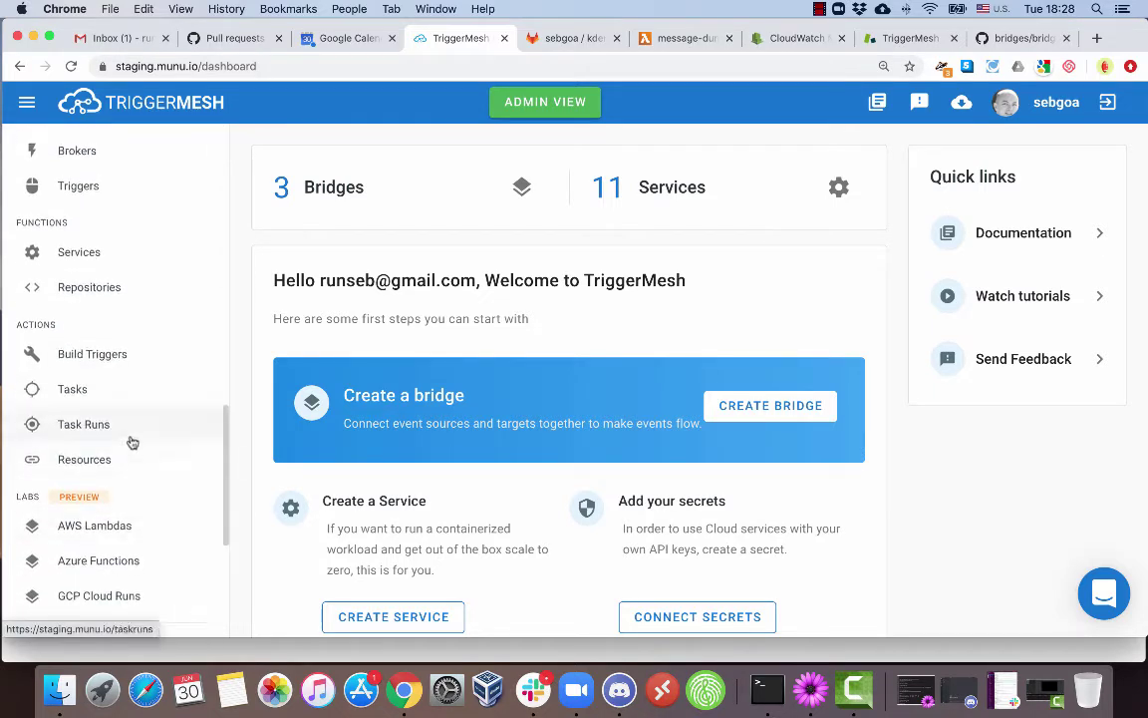
scroll(131, 440, "down", 2)
left_click(60, 605)
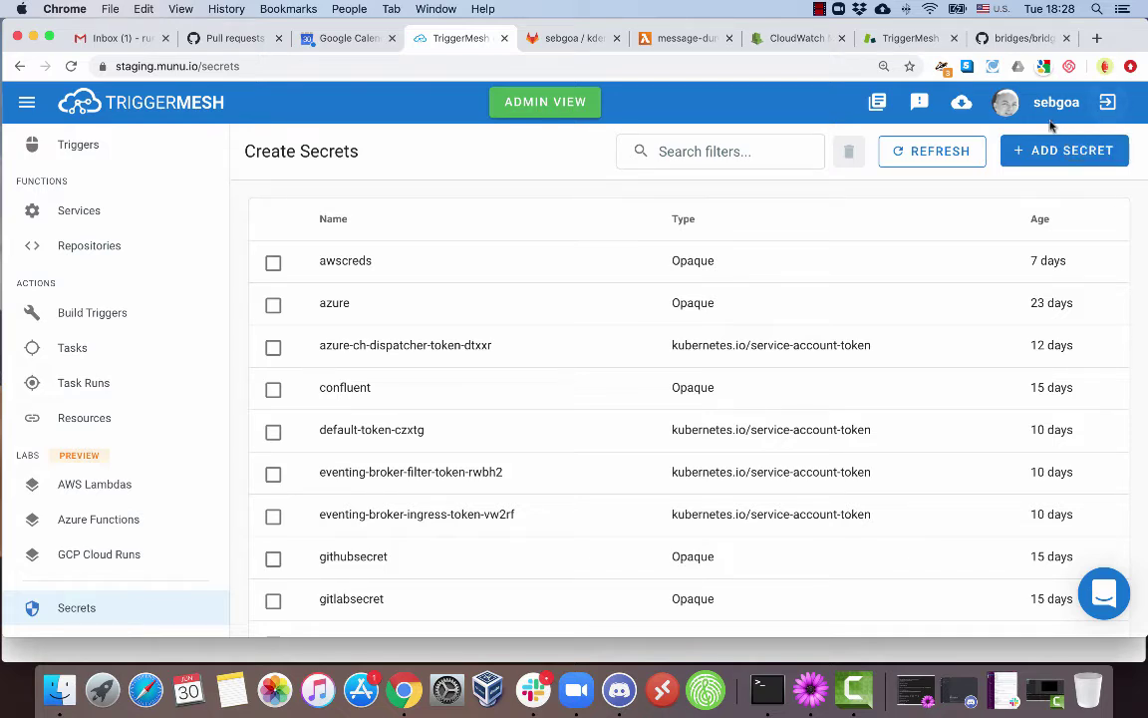
left_click(1037, 154)
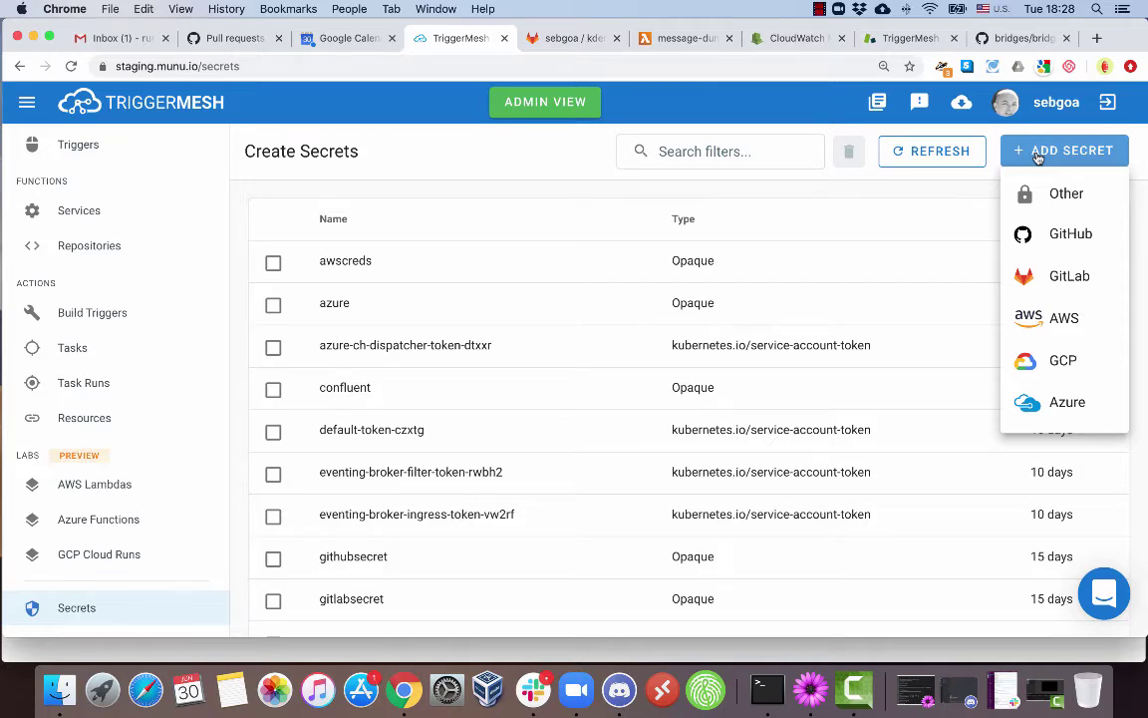
left_click(1055, 284)
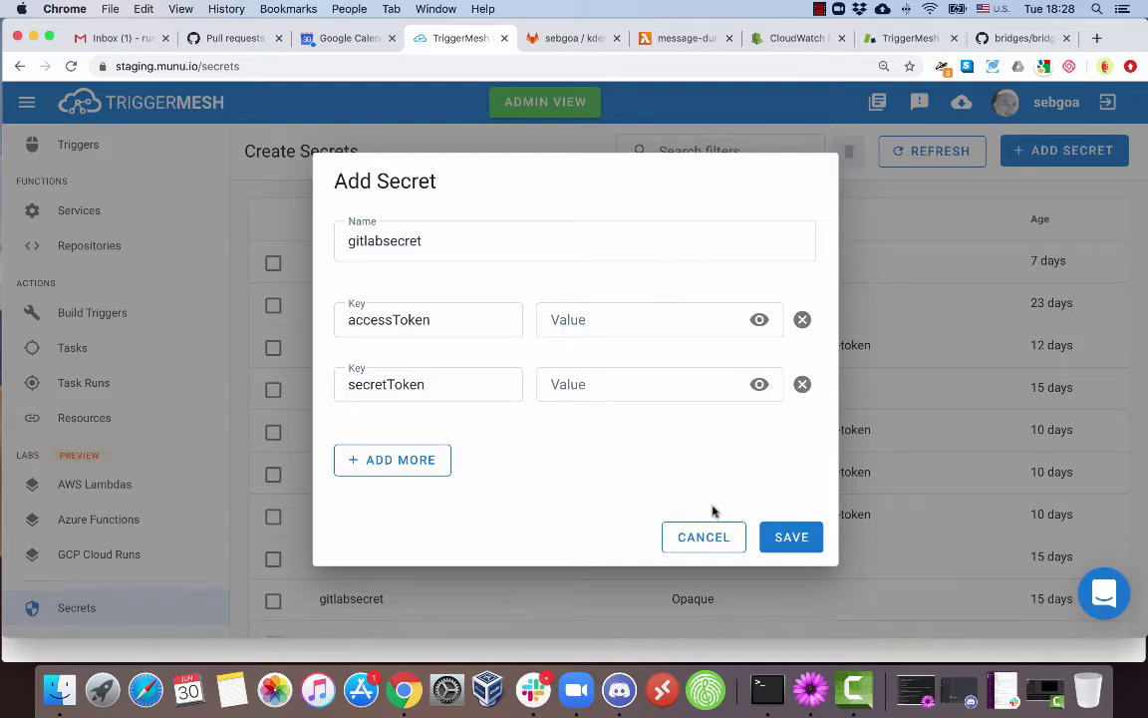
left_click(703, 539)
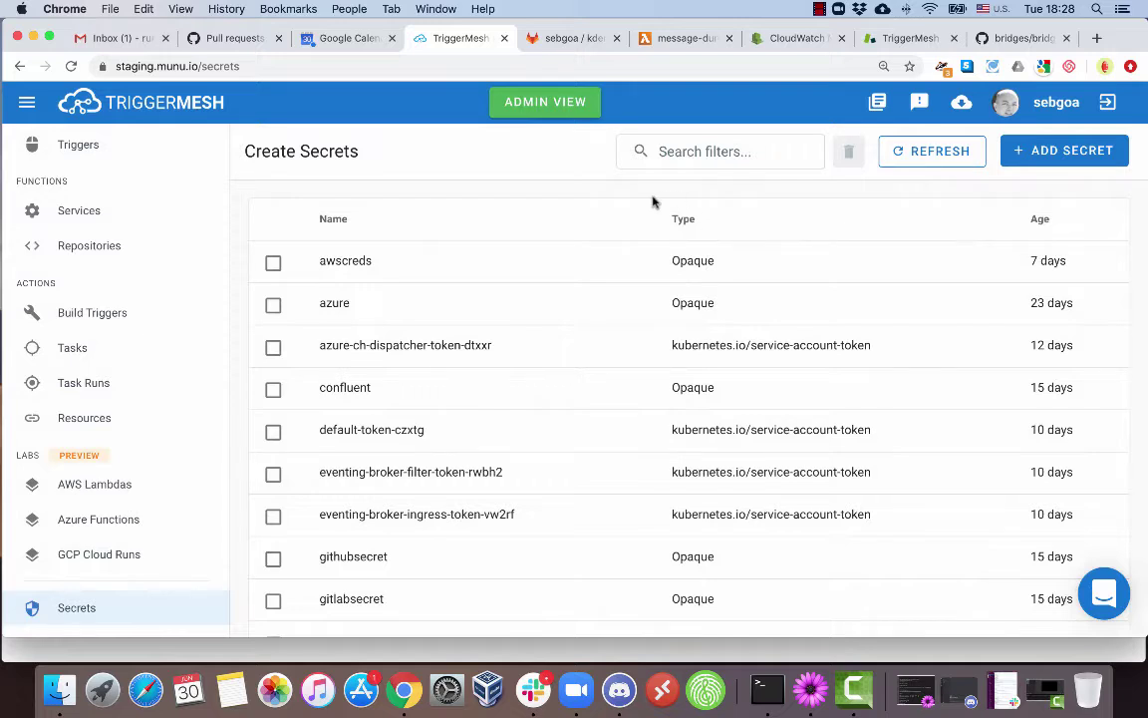
- Return to the dashboard, open the gitlab-confluent bridge and look through its source, broker, triggers and targets
scroll(157, 345, "up", 3)
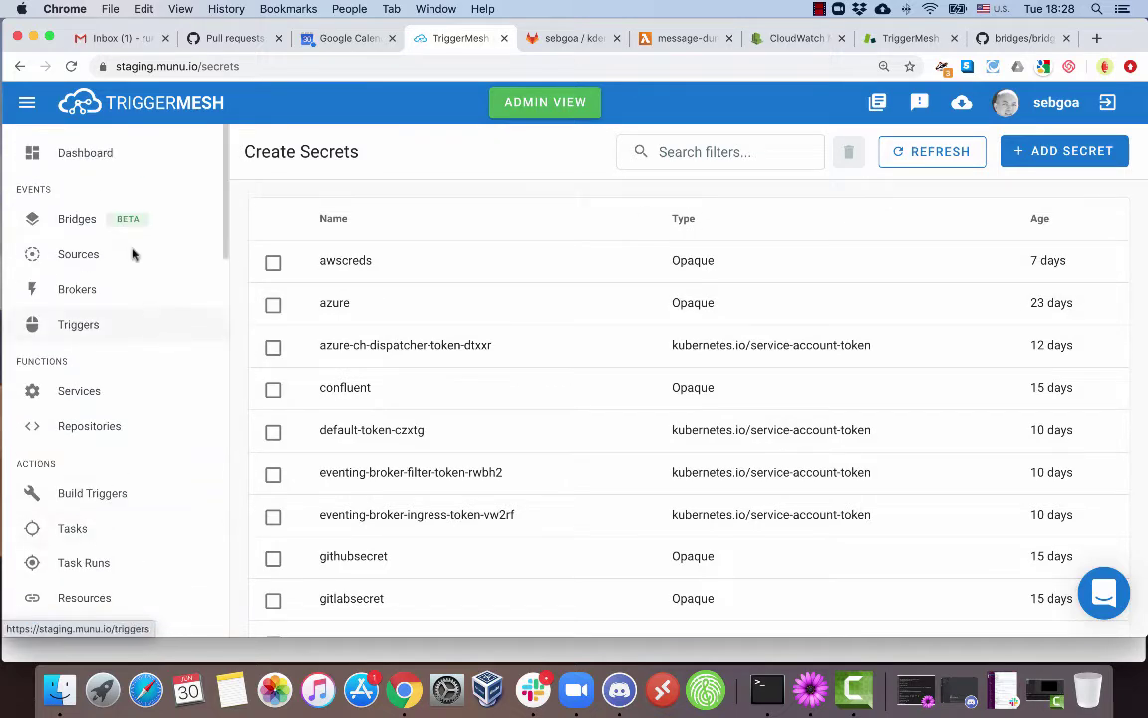
left_click(84, 151)
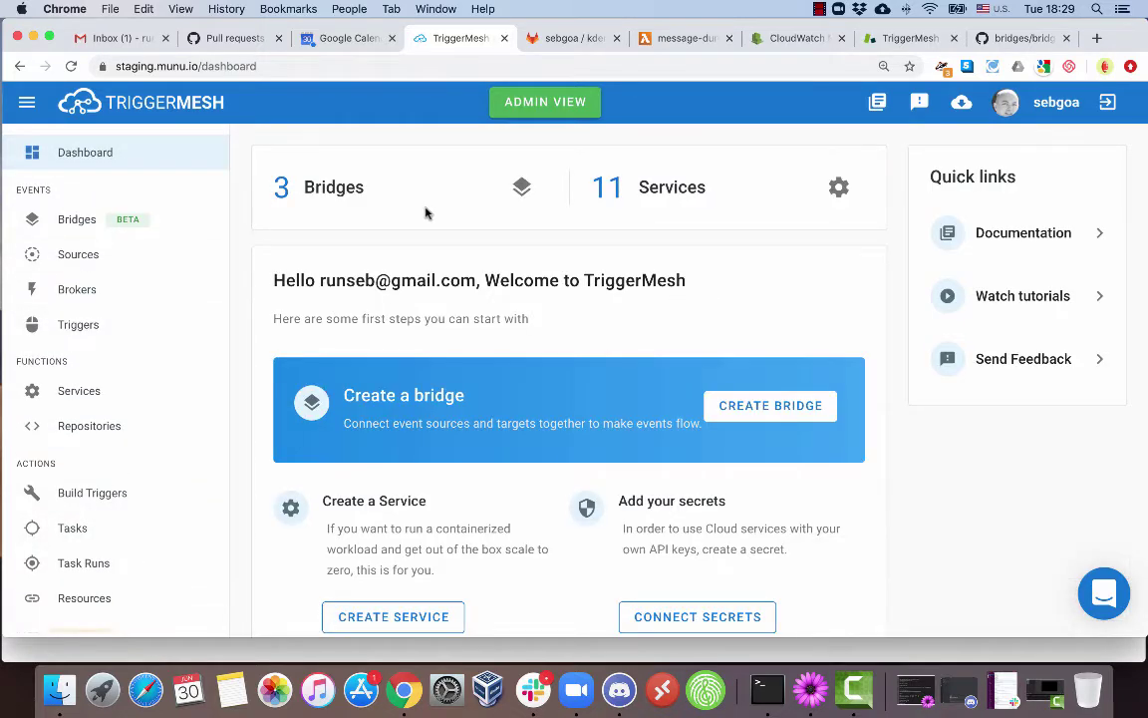
left_click(367, 189)
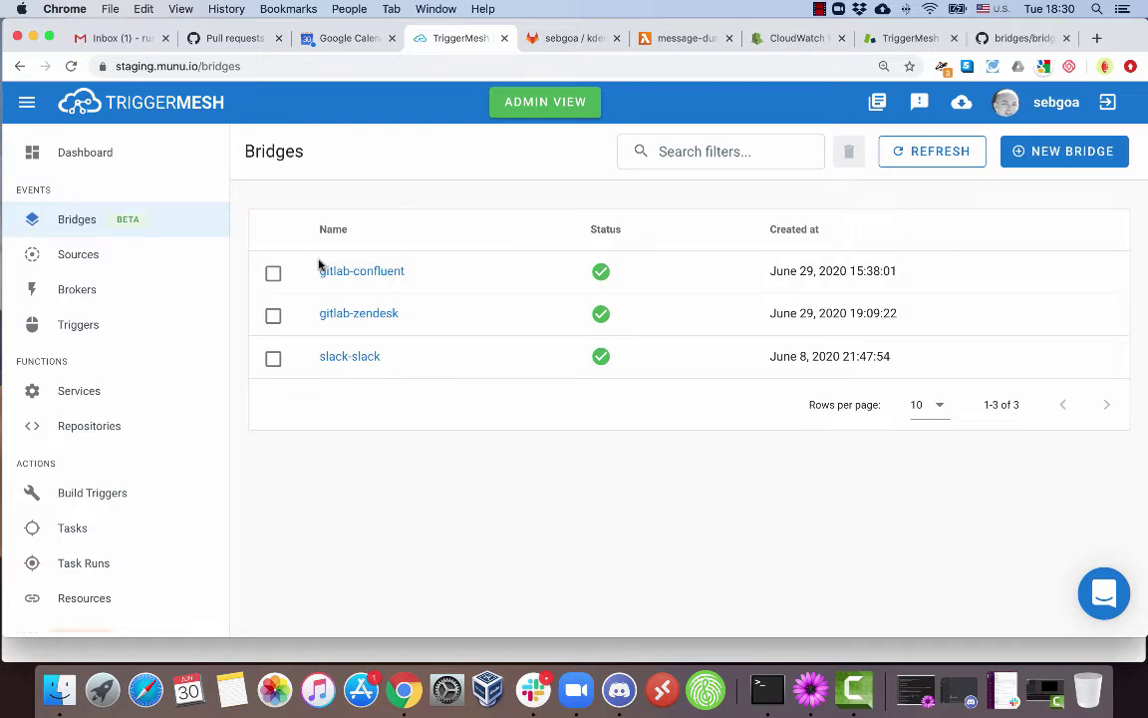
left_click(376, 272)
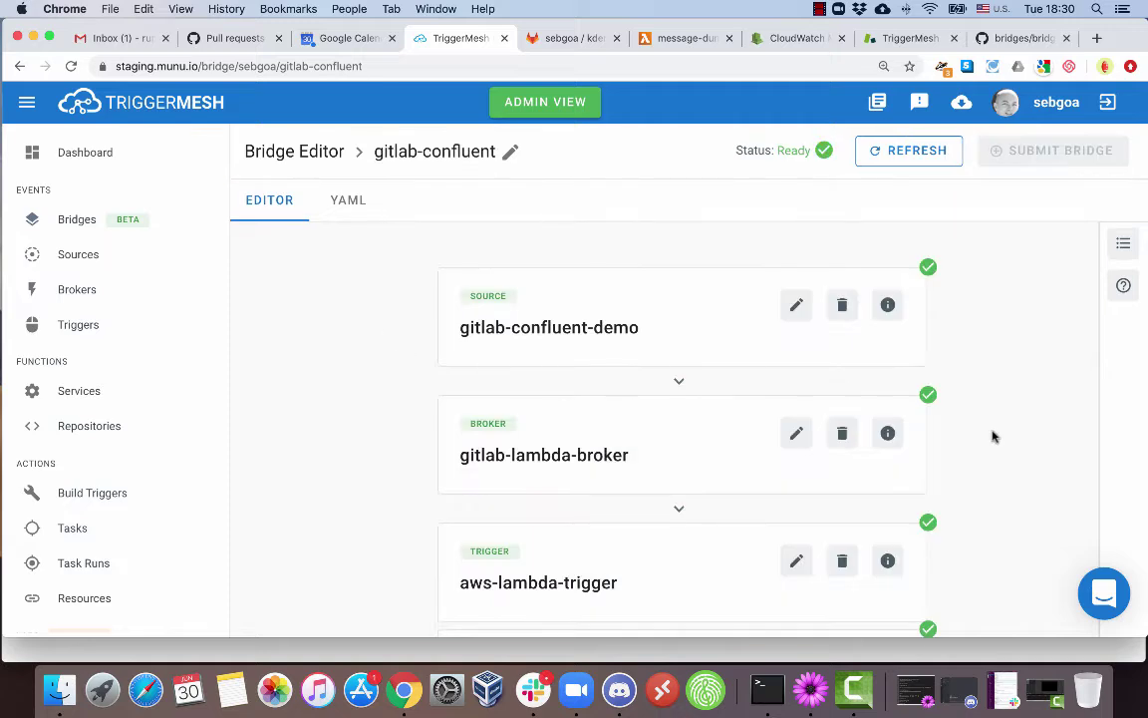
scroll(997, 454, "down", 2)
scroll(998, 453, "up", 2)
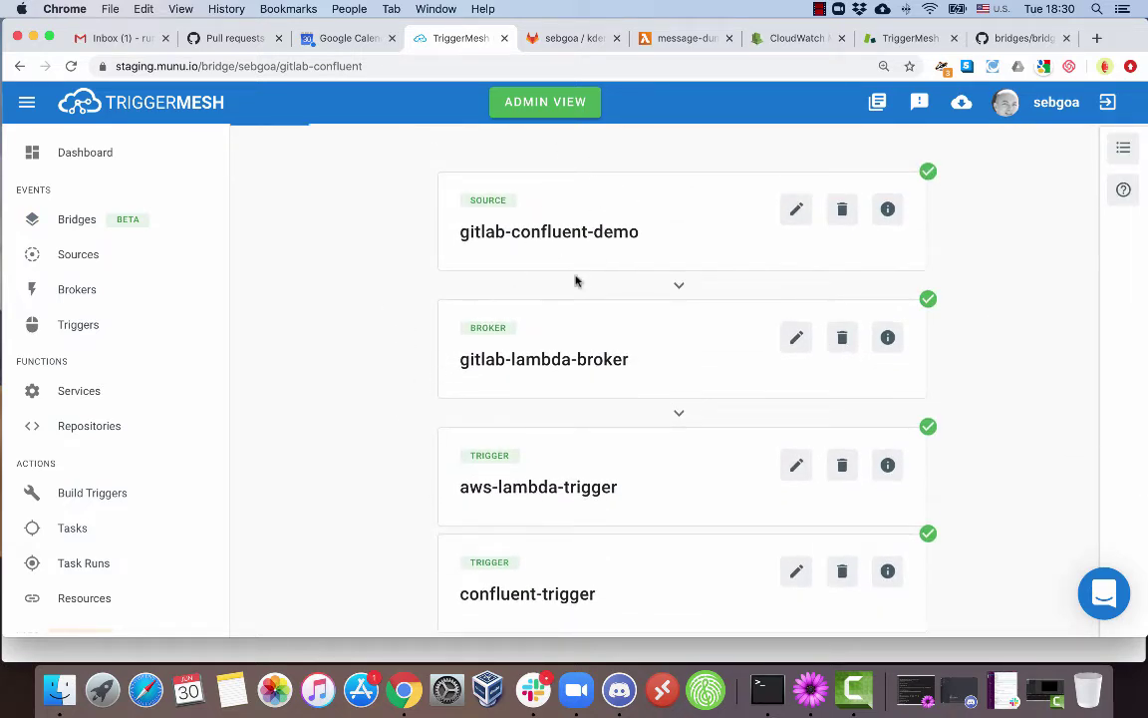
scroll(364, 407, "down", 1)
scroll(364, 407, "down", 2)
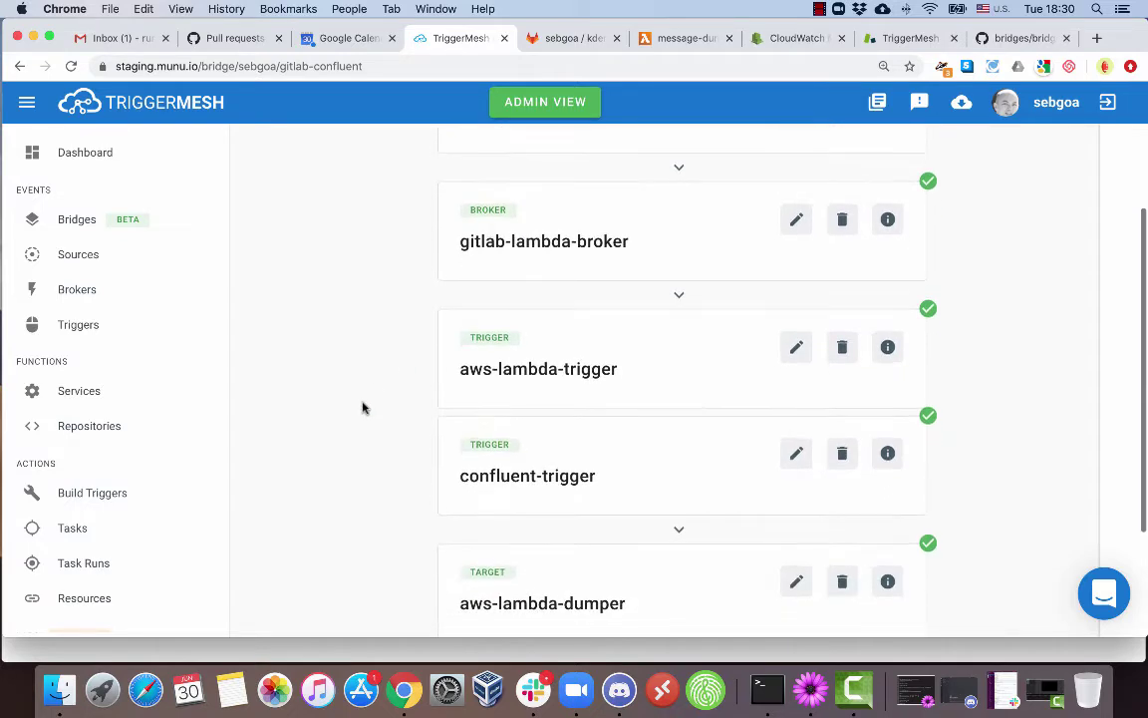
scroll(420, 445, "down", 1)
scroll(421, 445, "down", 3)
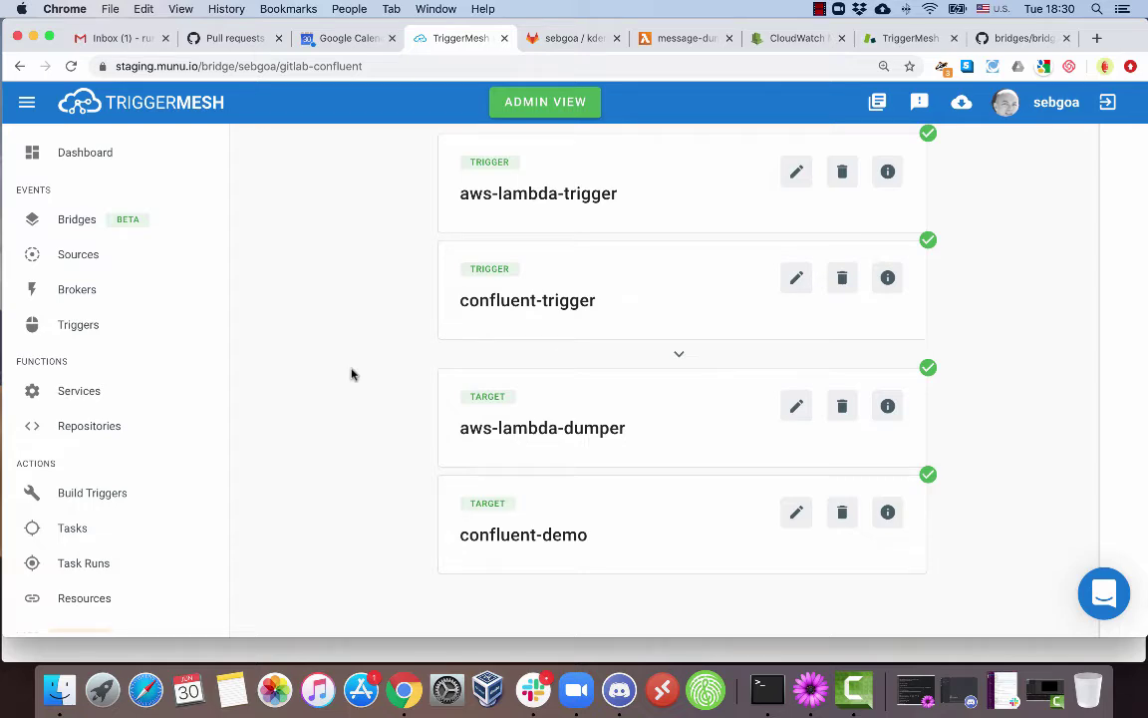
- Examine the bridge's YAML, highlighting the Broker, Trigger, AWSTarget, ConfluentTarget and GitLabSource kinds, and return to the visual editor
scroll(351, 373, "up", 5)
left_click(345, 206)
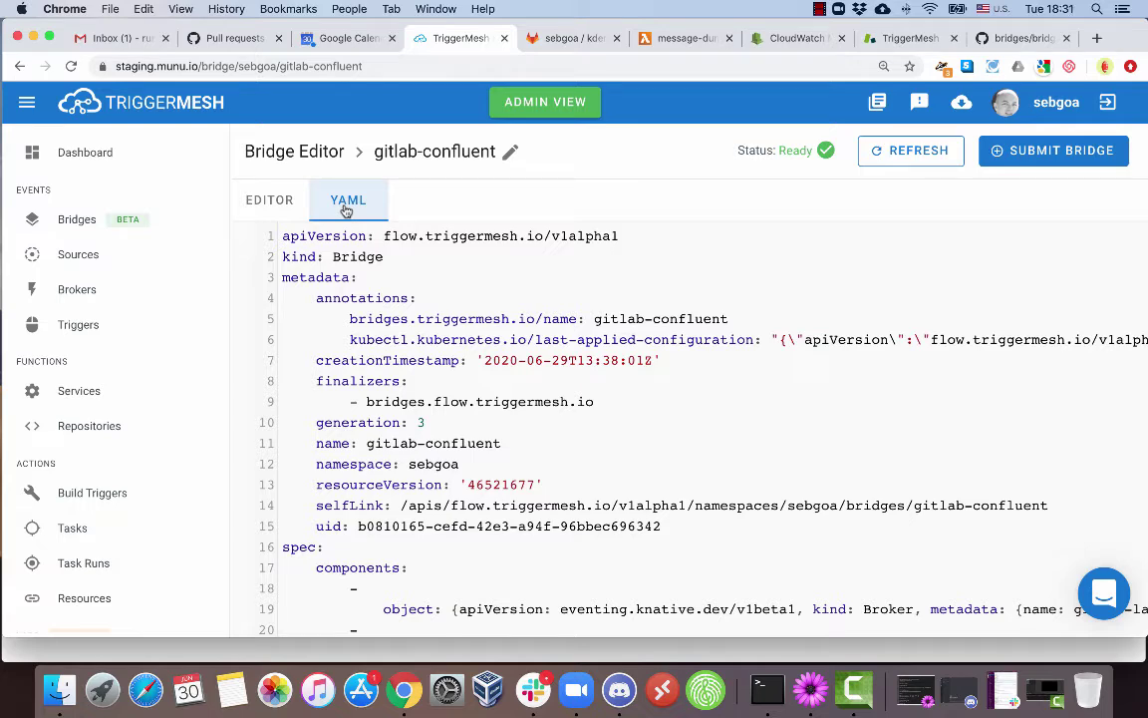
scroll(537, 422, "down", 5)
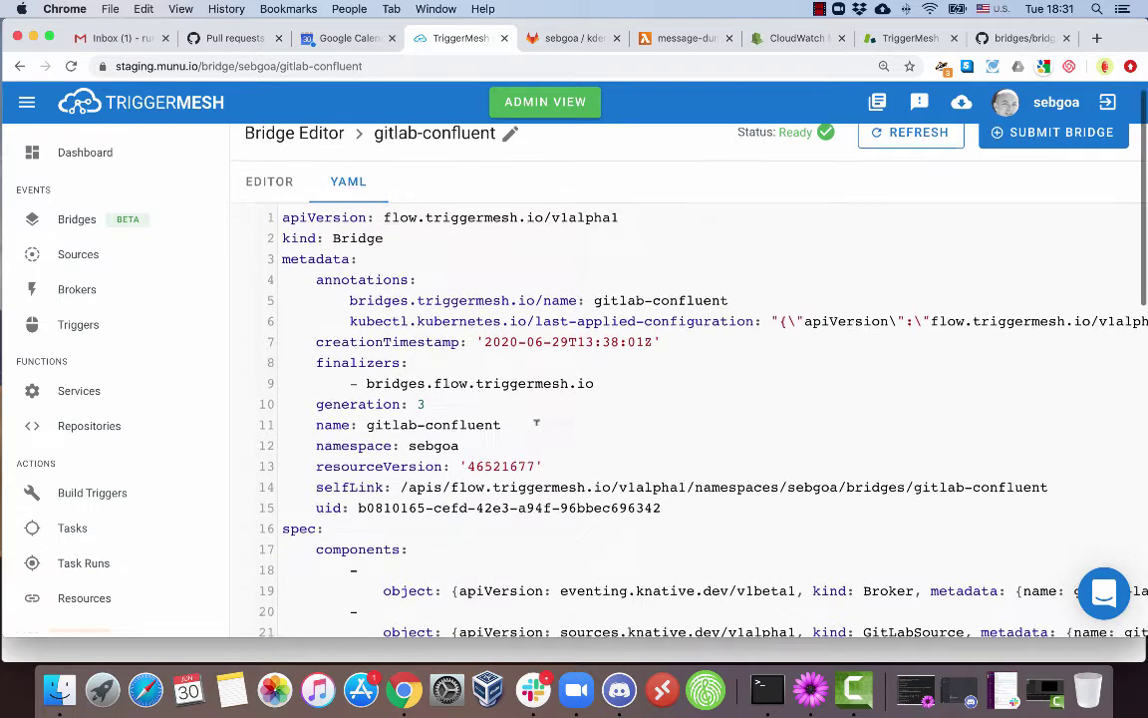
scroll(536, 424, "down", 2)
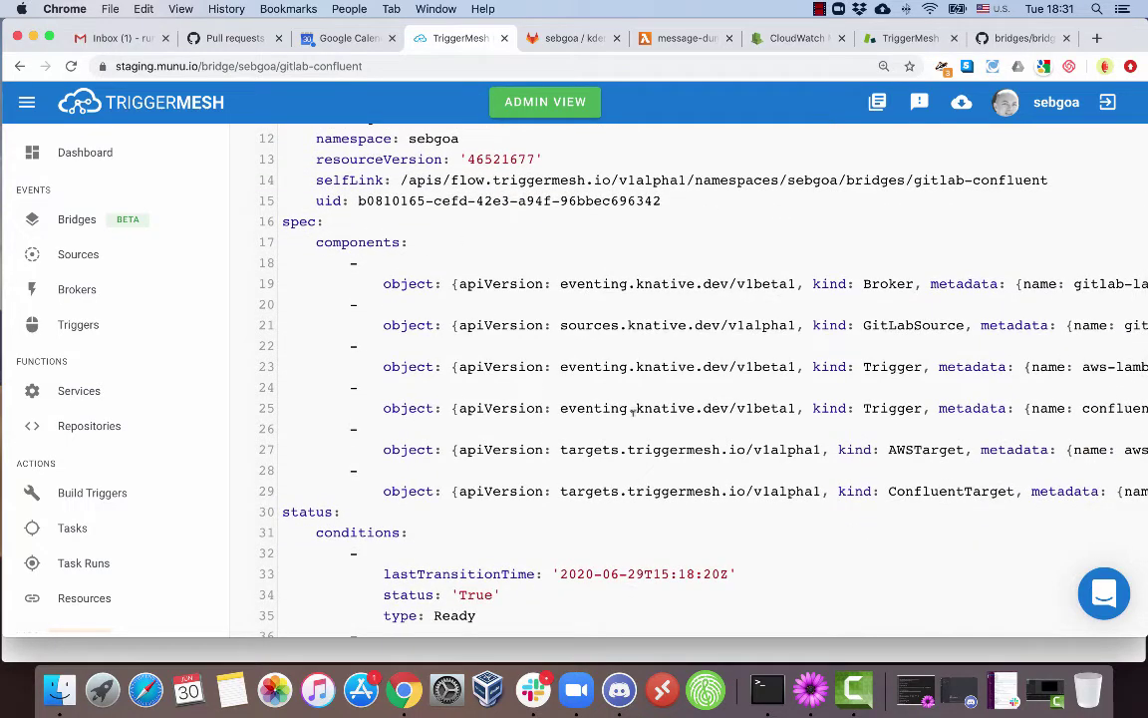
scroll(803, 401, "right", 5)
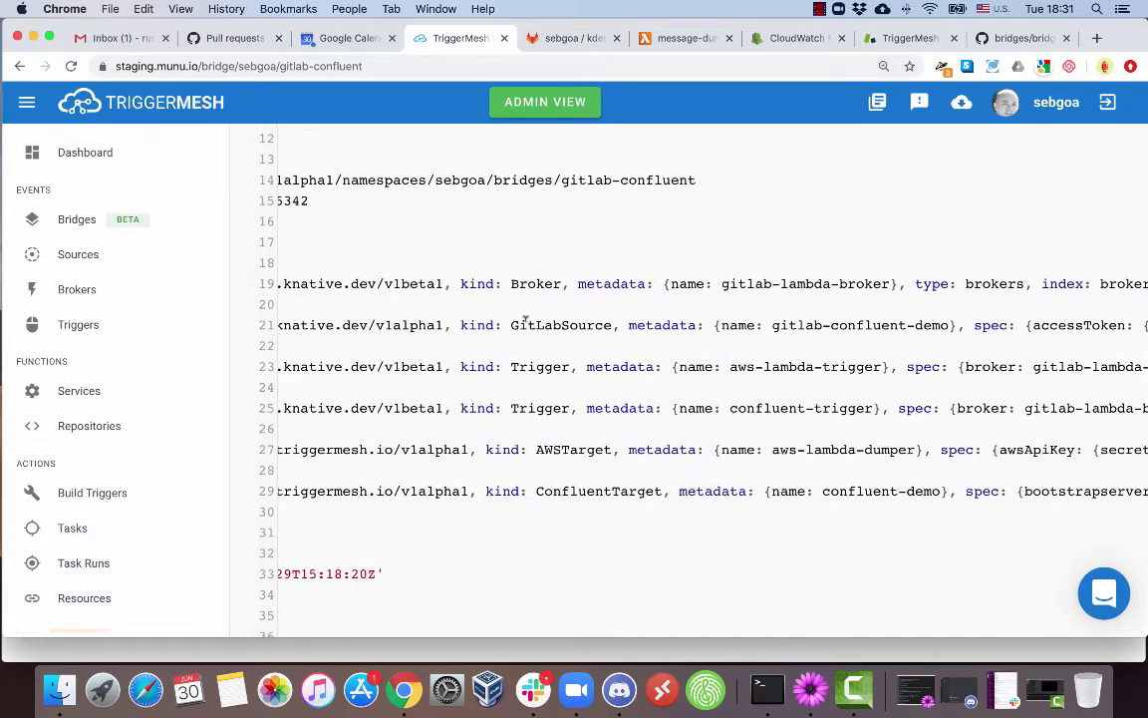
left_click_drag(513, 284, 572, 283)
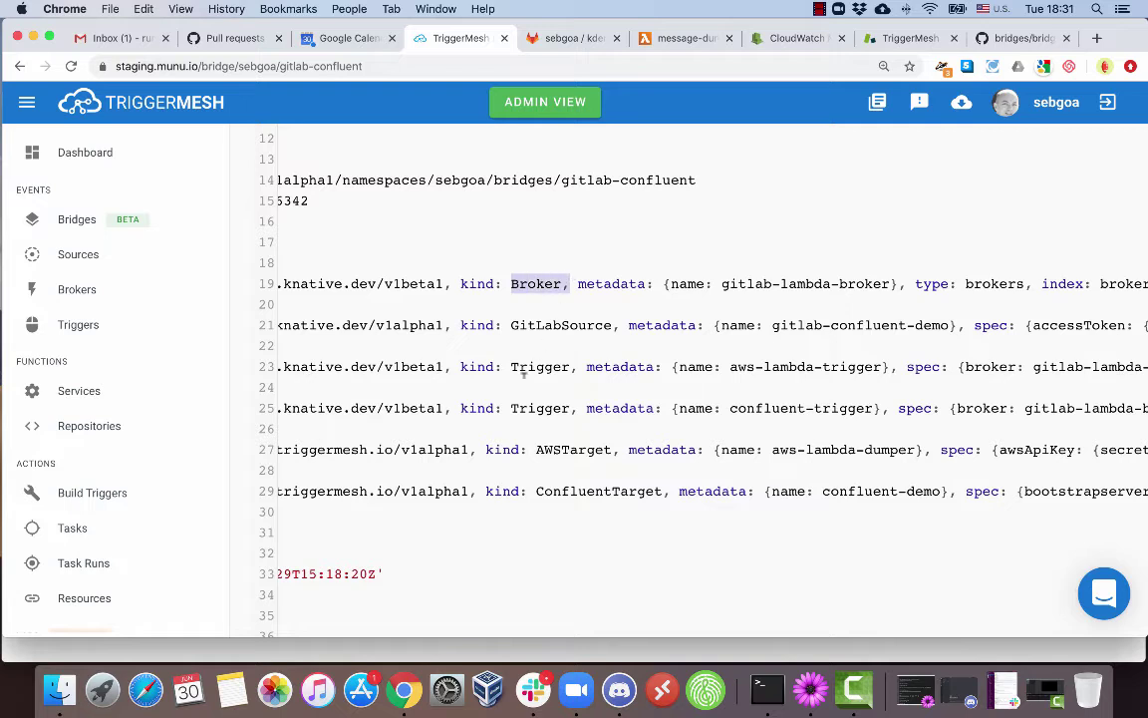
left_click_drag(513, 367, 579, 369)
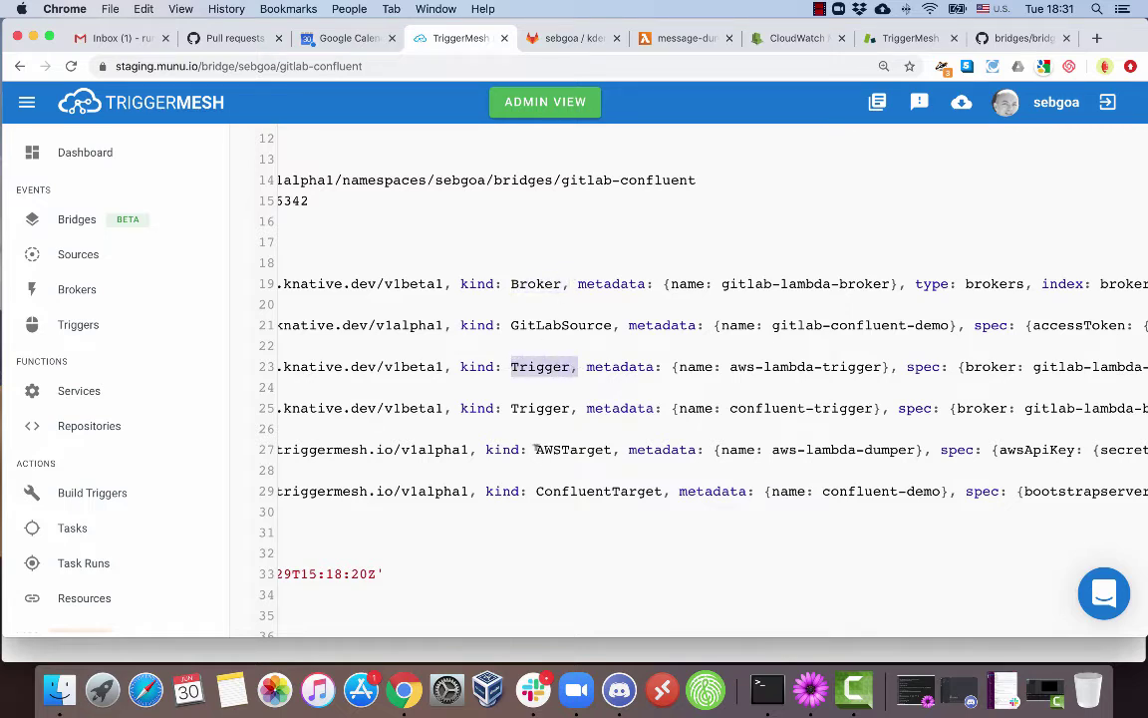
left_click_drag(535, 449, 620, 449)
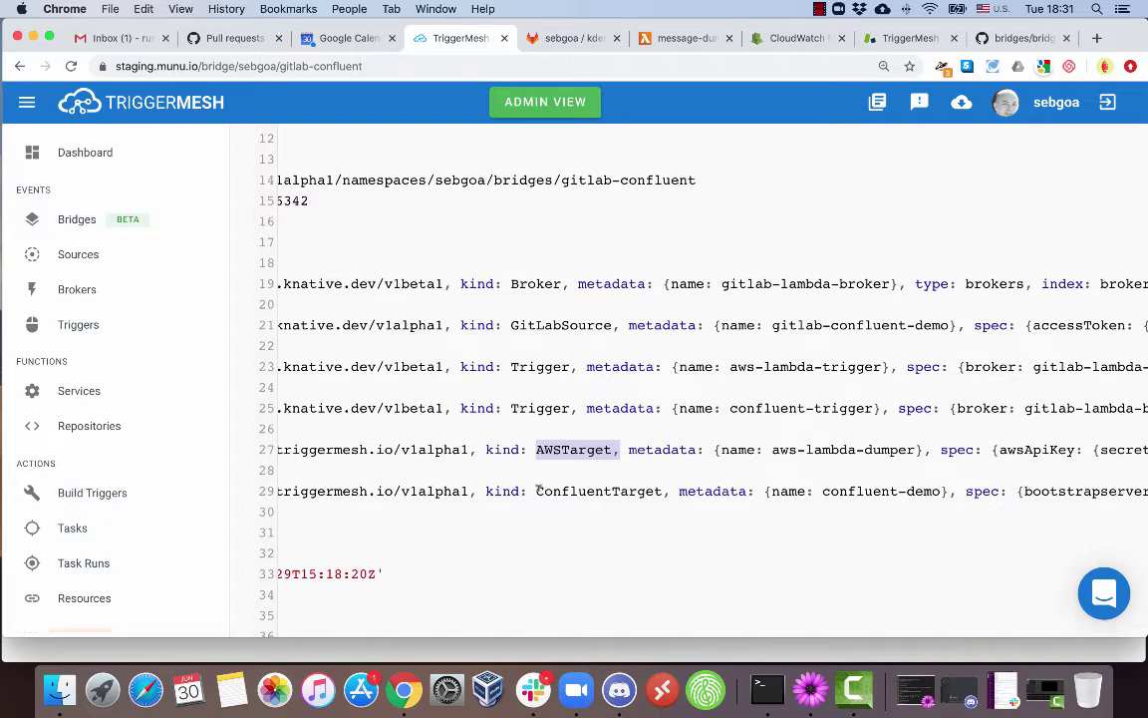
left_click_drag(536, 490, 976, 485)
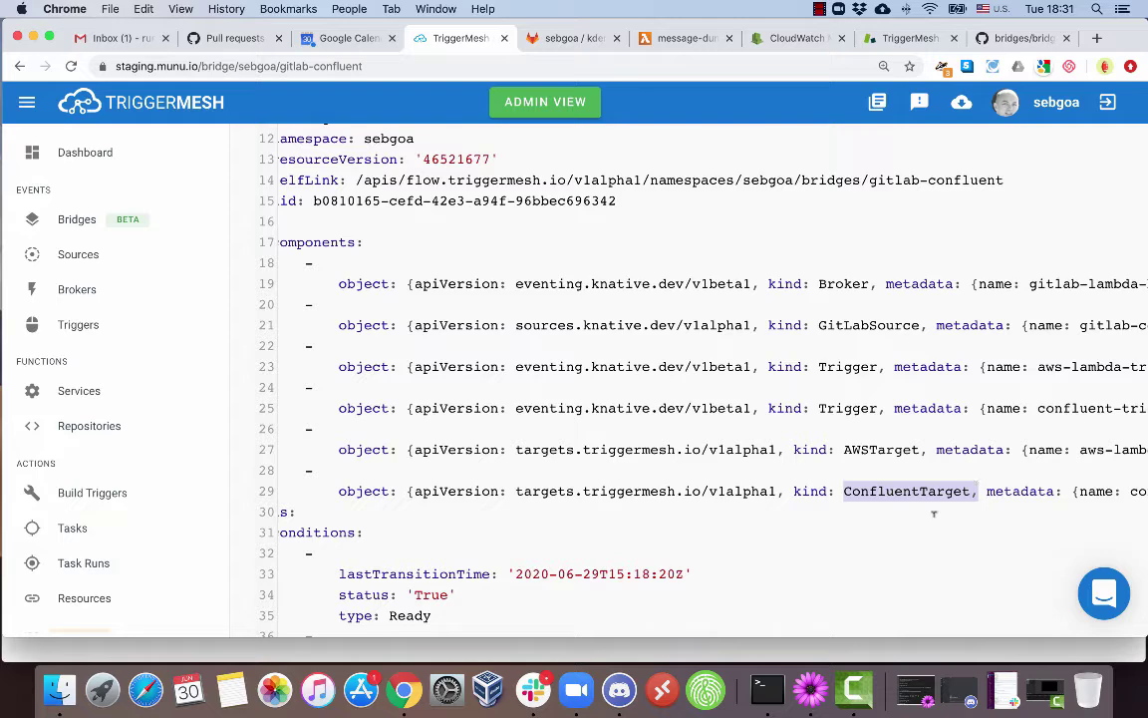
left_click_drag(819, 325, 930, 323)
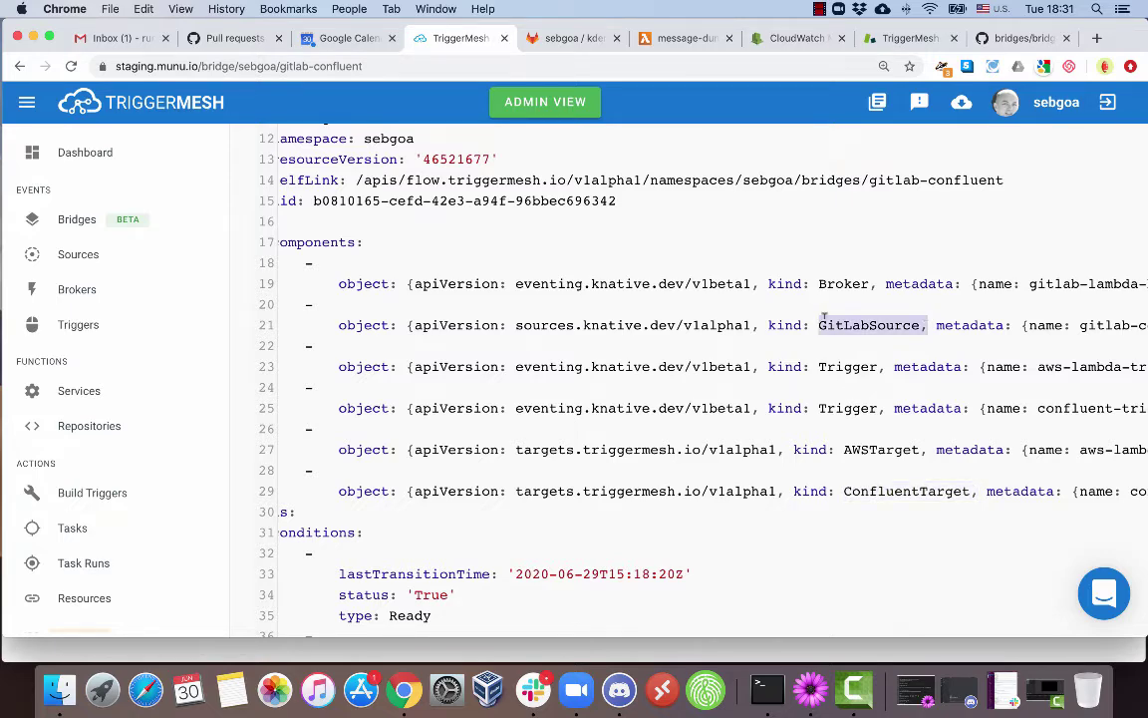
scroll(823, 317, "up", 6)
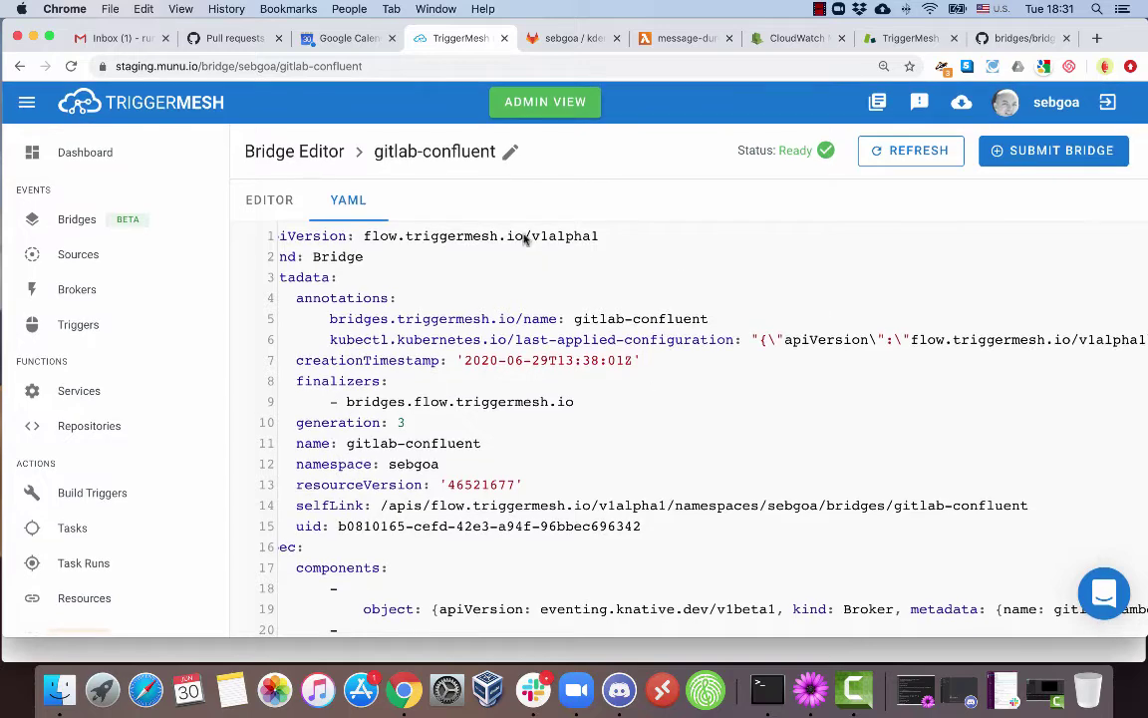
left_click(264, 197)
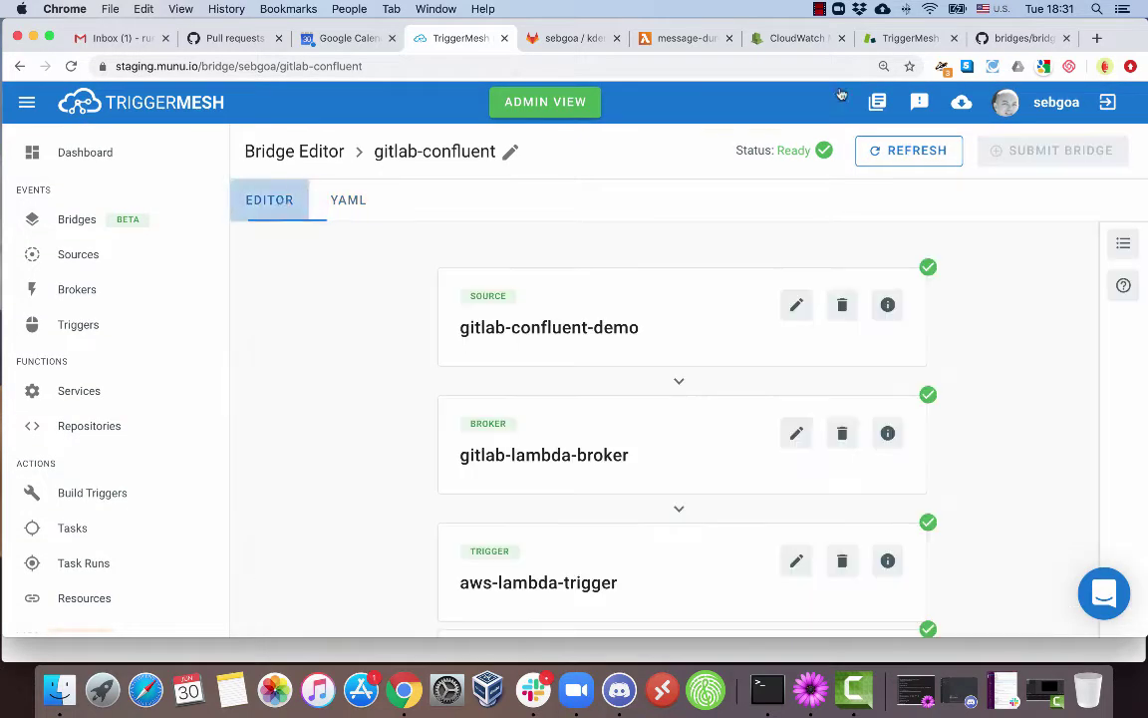
- Switch to the triggermesh/bridges repository on GitHub and open gitlab-to-confluent-and-lambda.yaml from the gitlab folder
left_click(1027, 38)
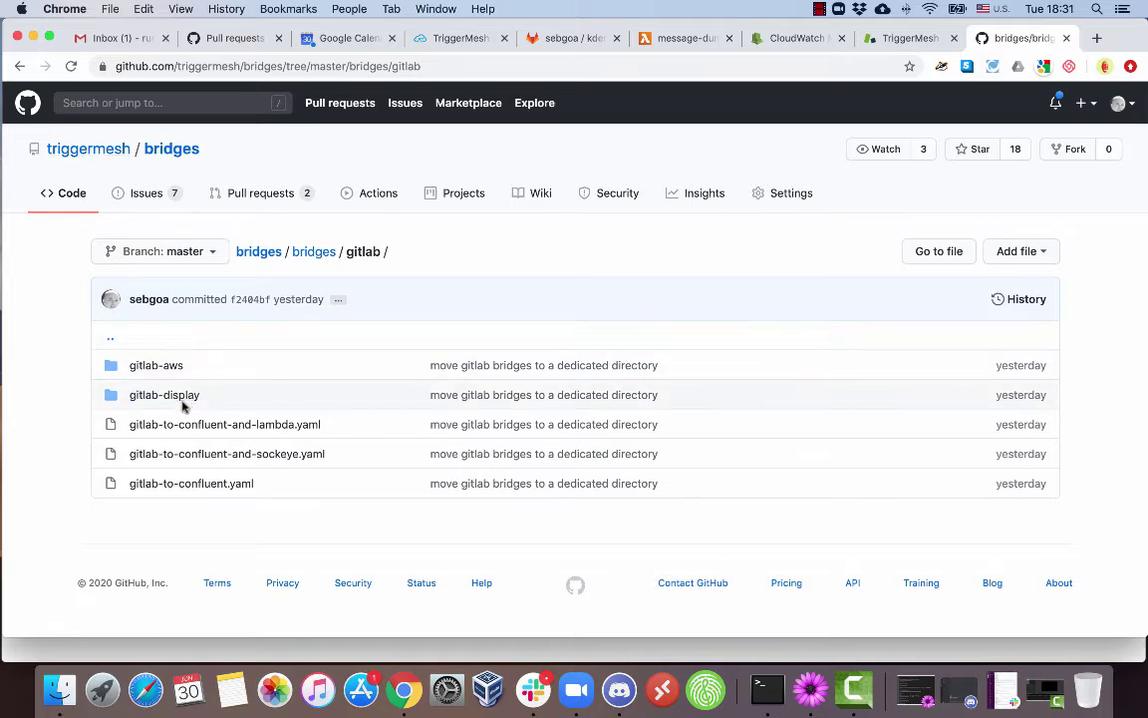
left_click(223, 431)
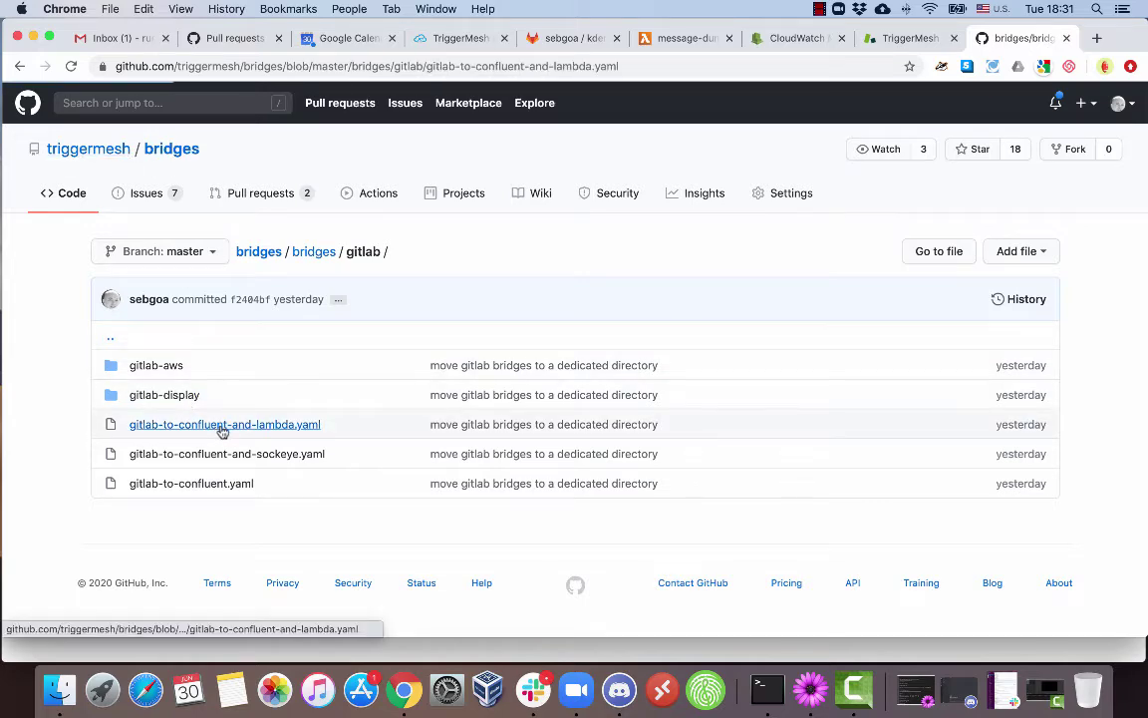
scroll(527, 502, "down", 2)
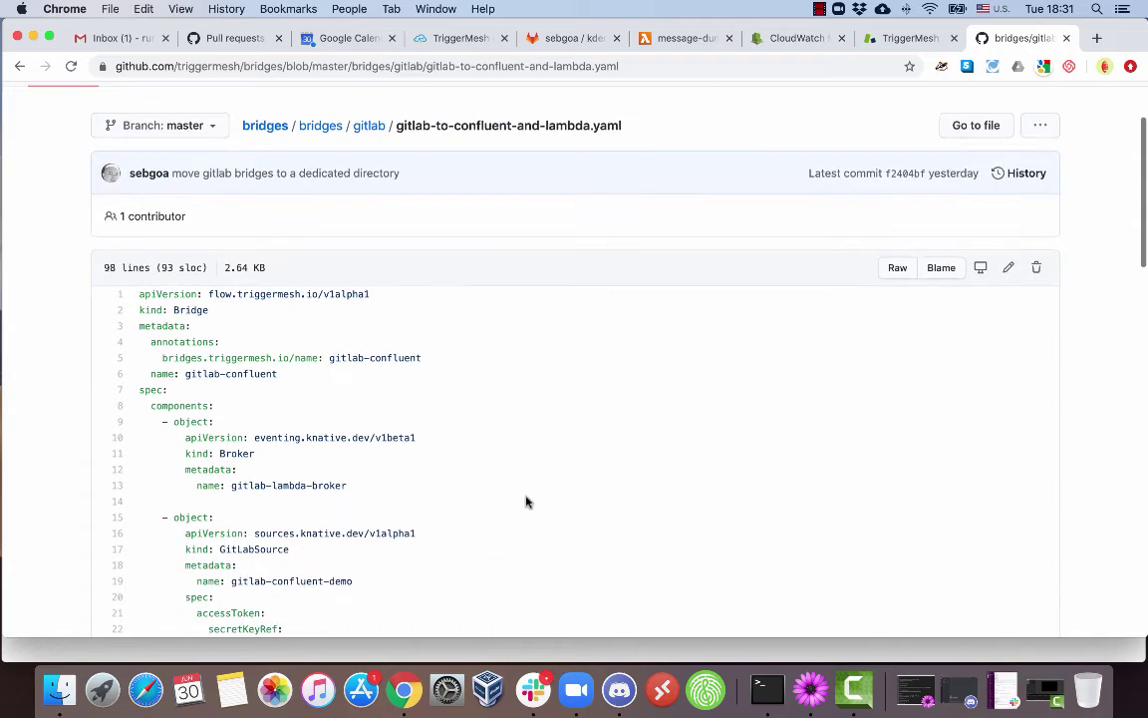
key("super+equal")
key("super+equal")
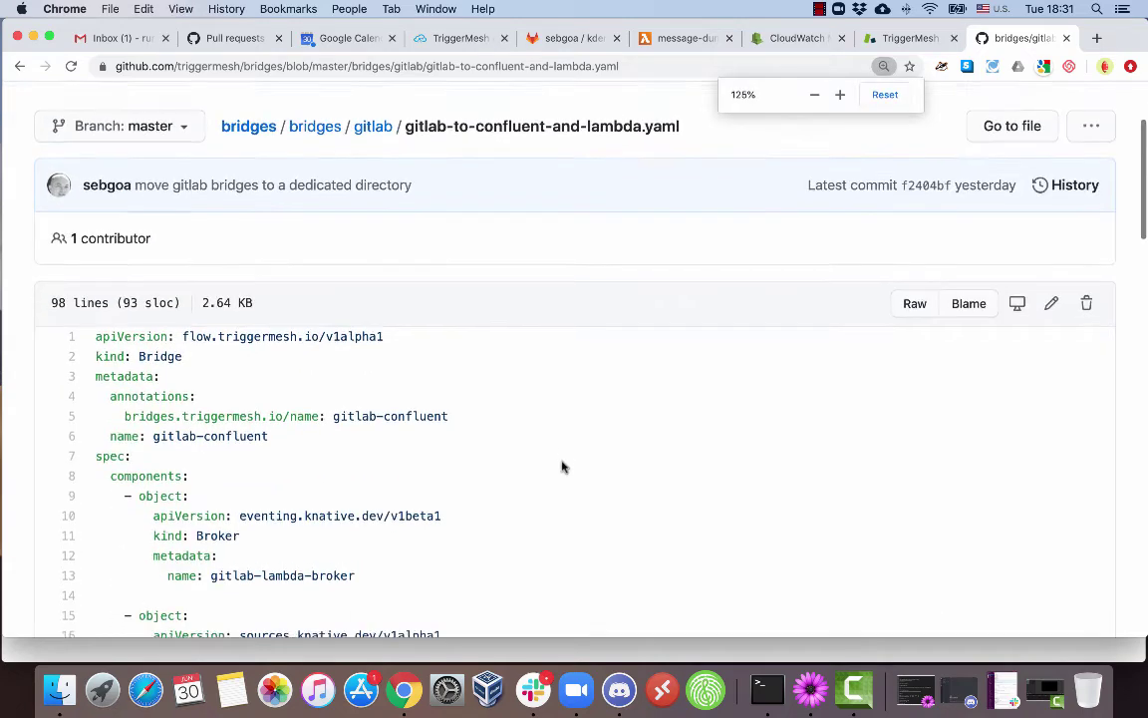
- Read the YAML file's broker, GitLabSource, trigger, AWSTarget and ConfluentTarget definitions, including their secret references
scroll(561, 465, "down", 1)
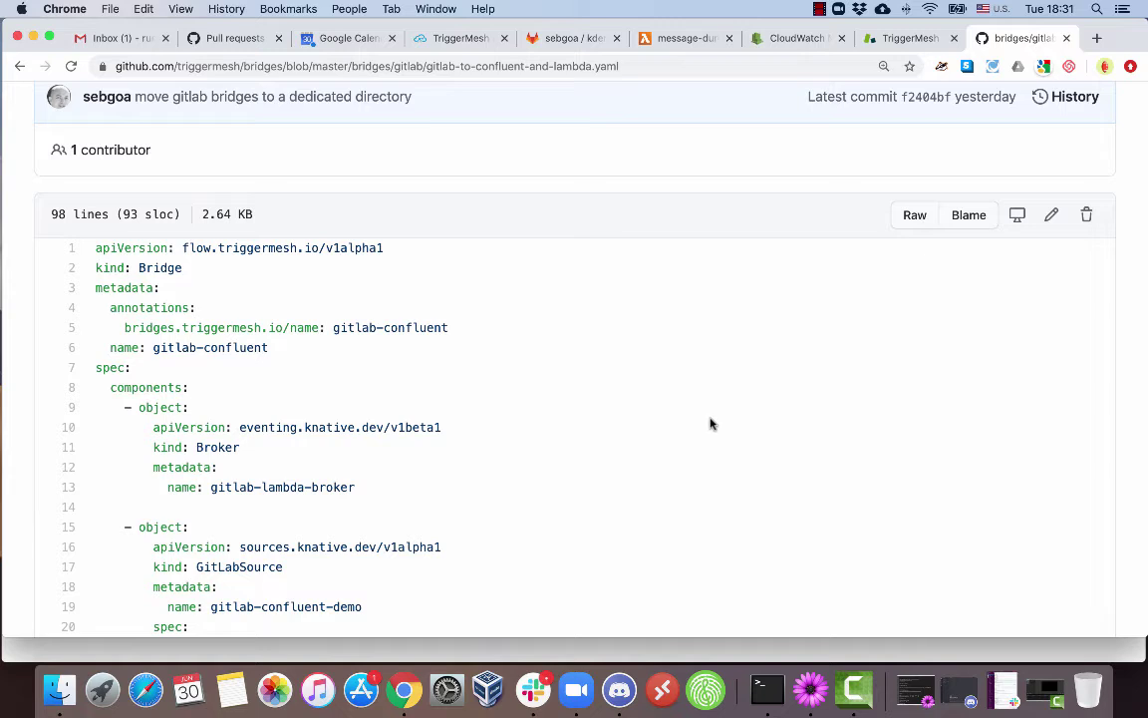
scroll(710, 423, "down", 1)
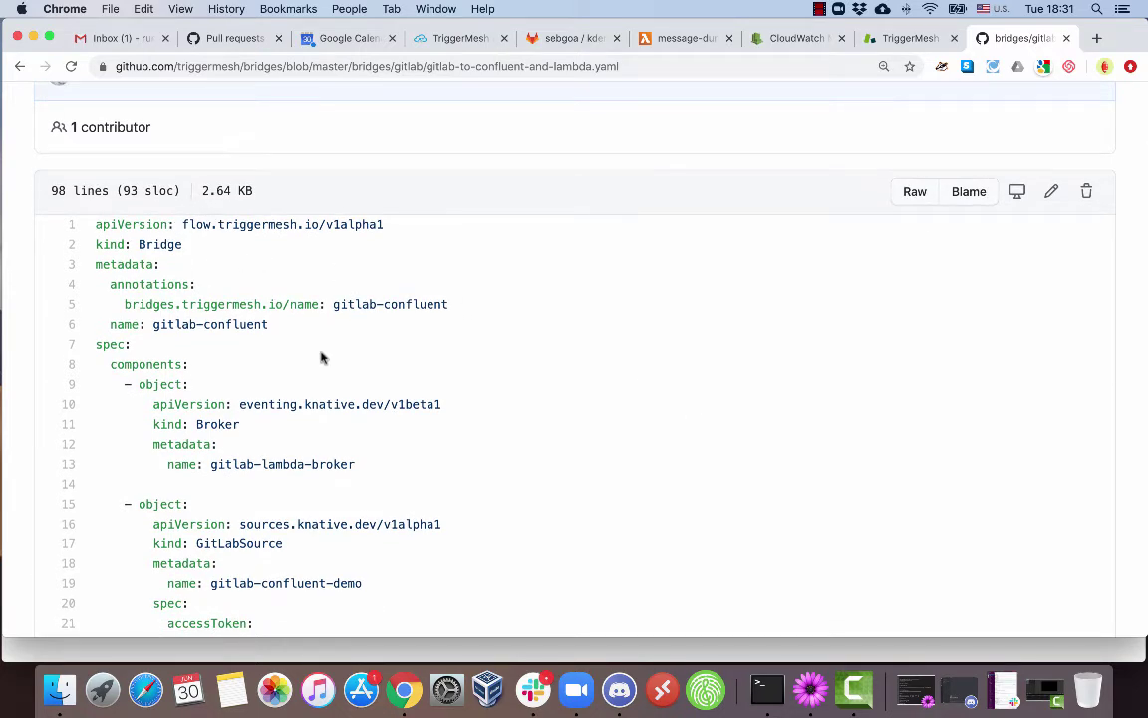
scroll(322, 357, "down", 5)
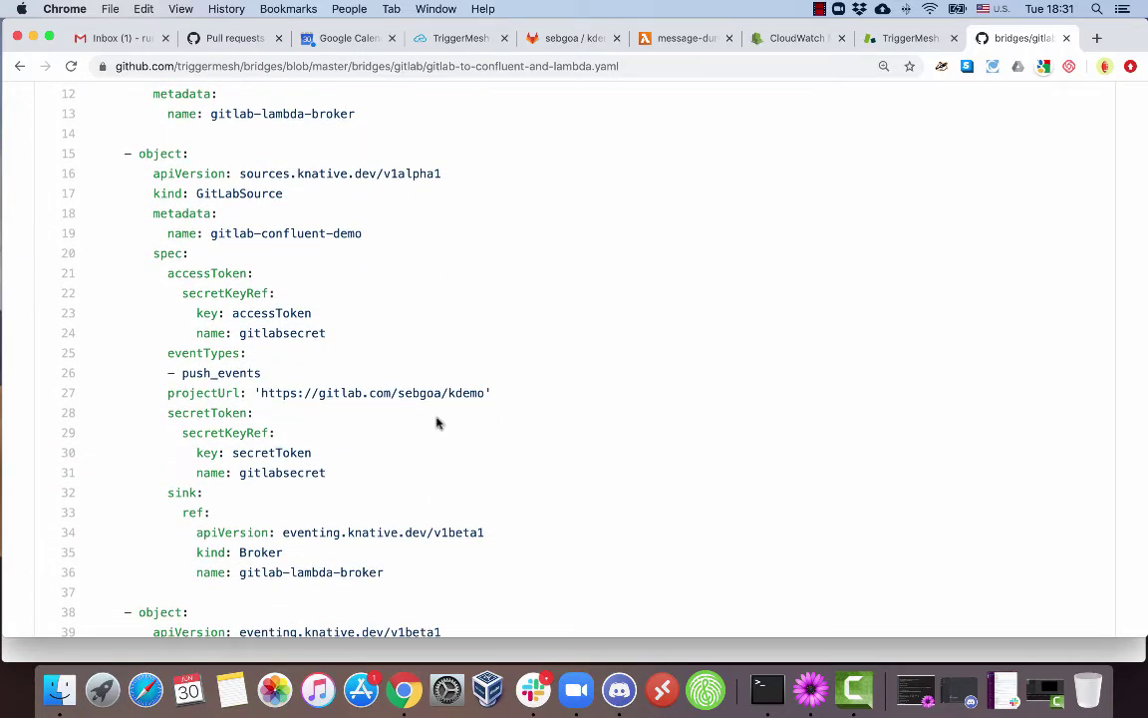
scroll(325, 459, "down", 1)
scroll(325, 459, "down", 10)
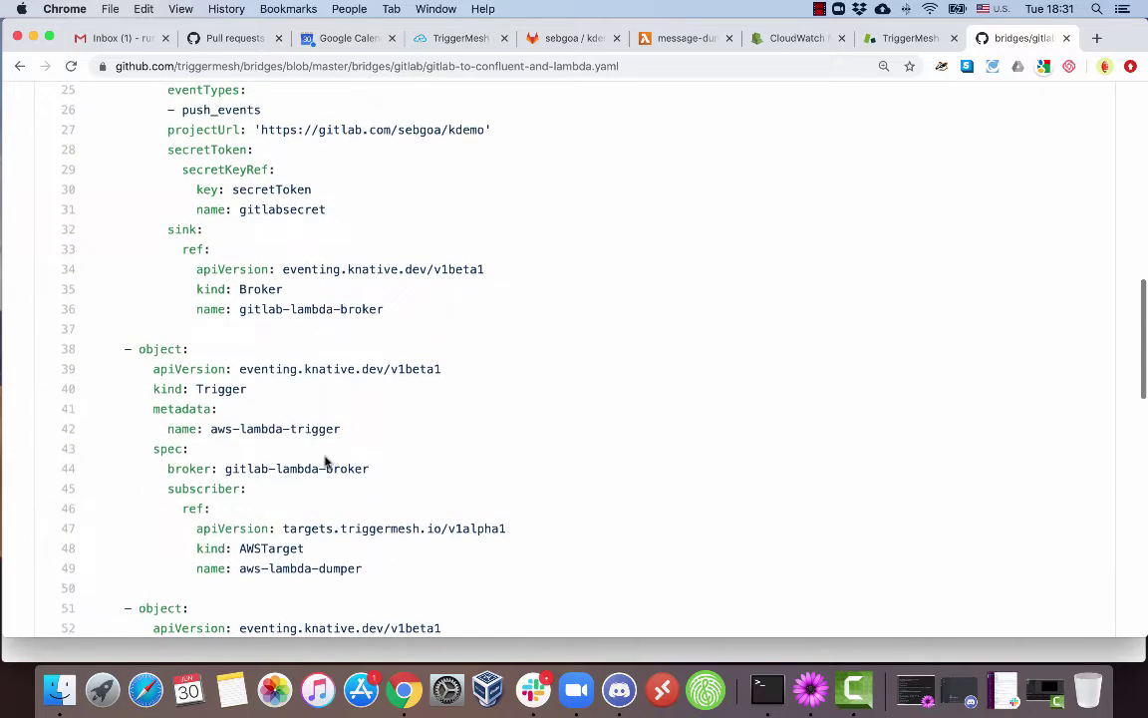
scroll(325, 454, "down", 3)
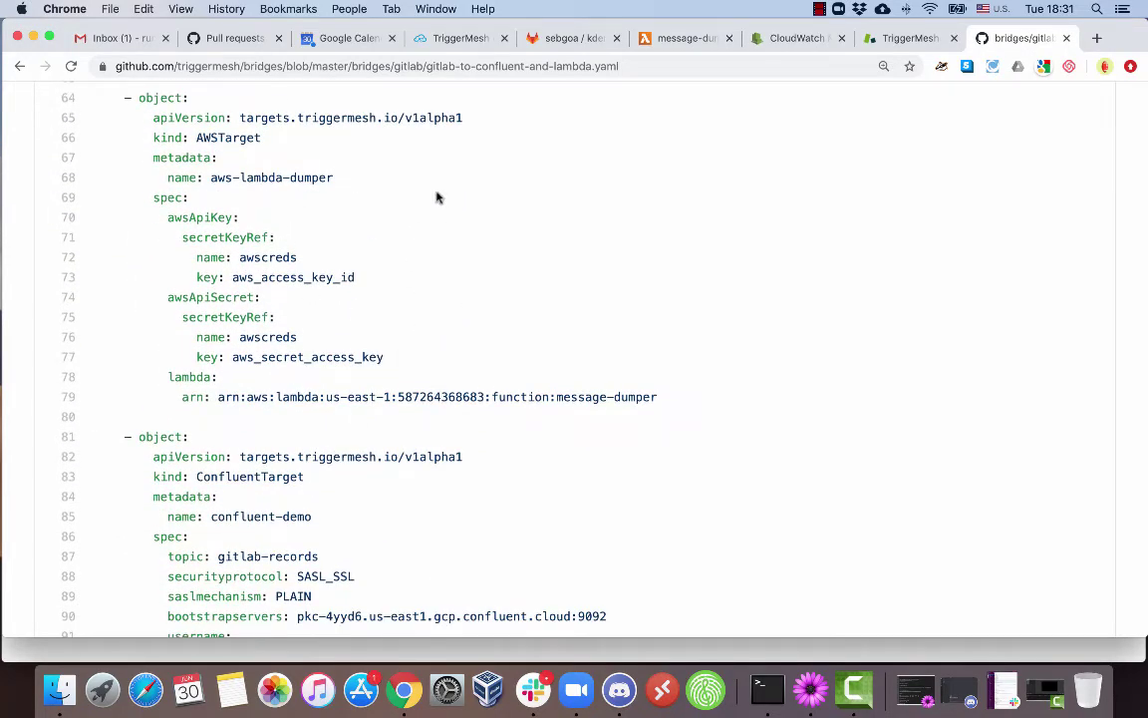
scroll(417, 287, "up", 1)
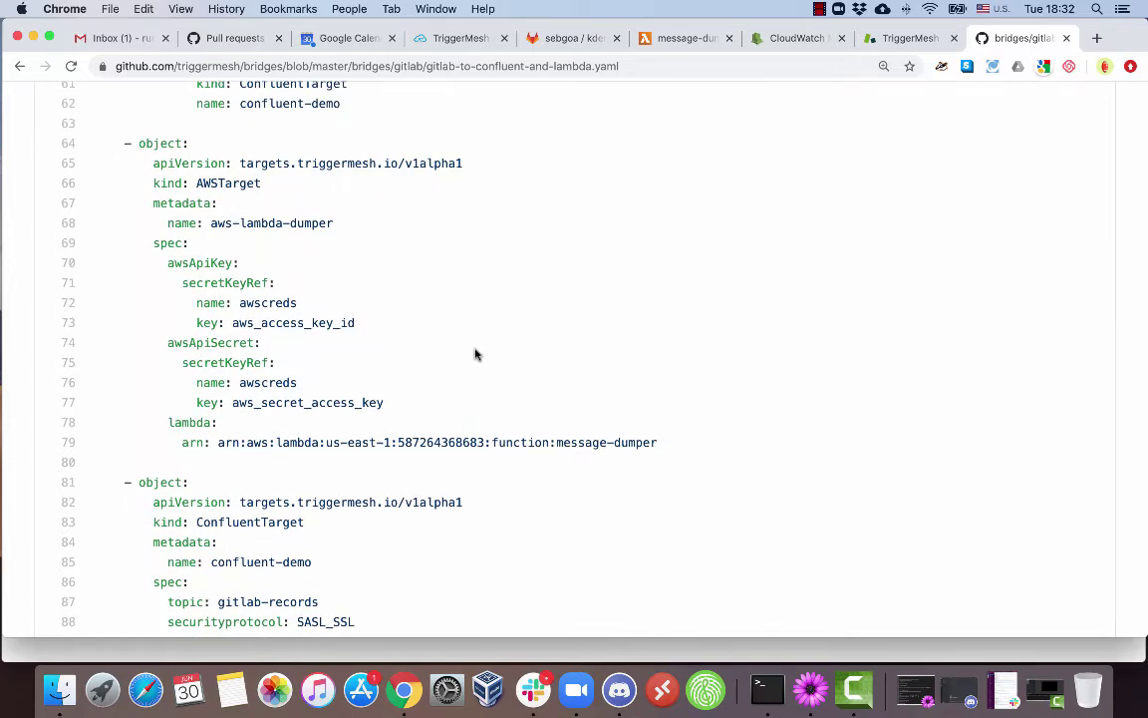
scroll(476, 351, "down", 3)
scroll(378, 526, "down", 1)
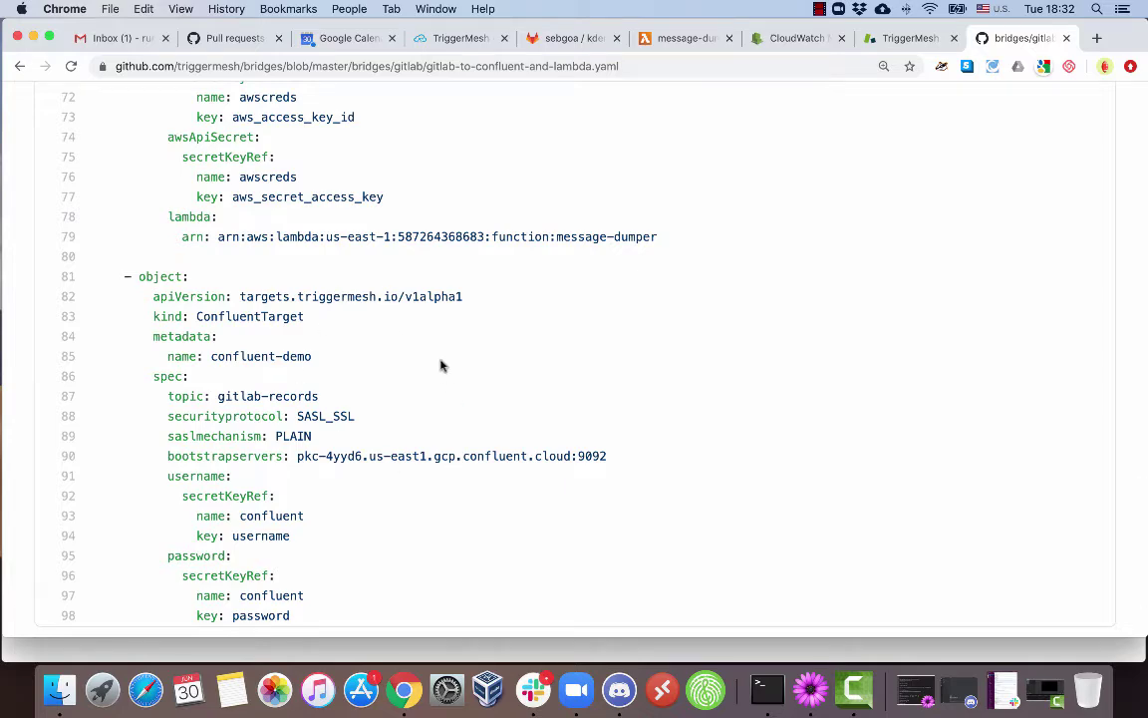
scroll(441, 366, "up", 15)
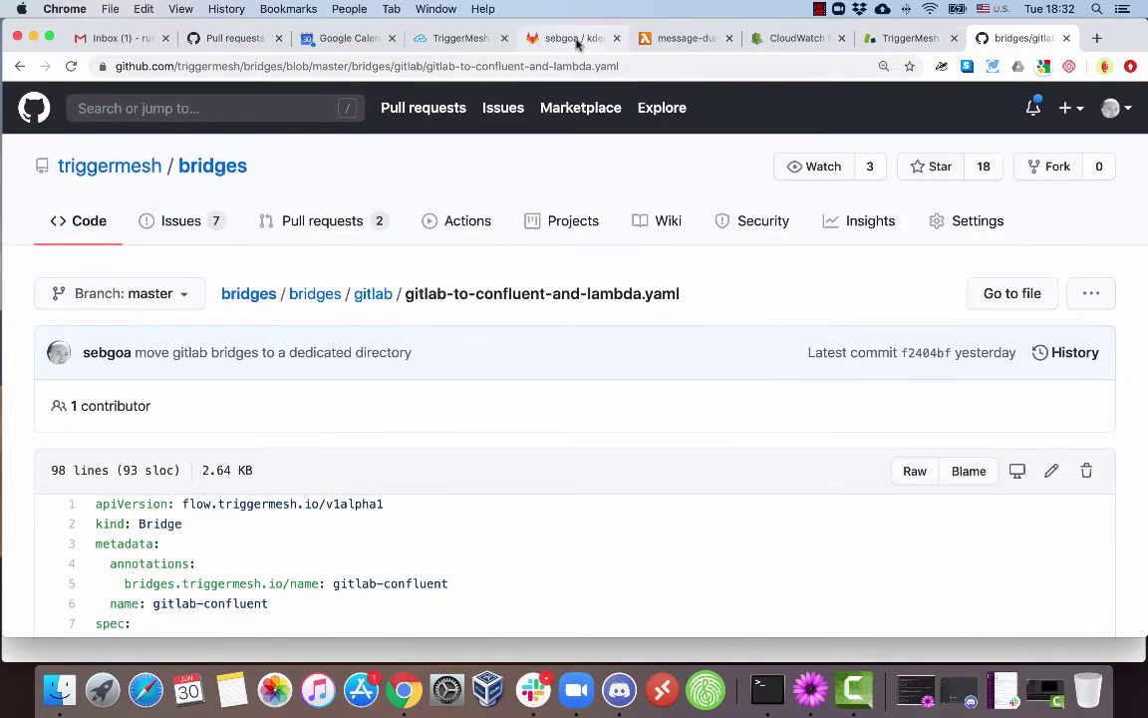
- Switch to the terminal and consume the Kafka topic with ccloud kafka topic consume gitlab-records | jq -r
left_click(573, 38)
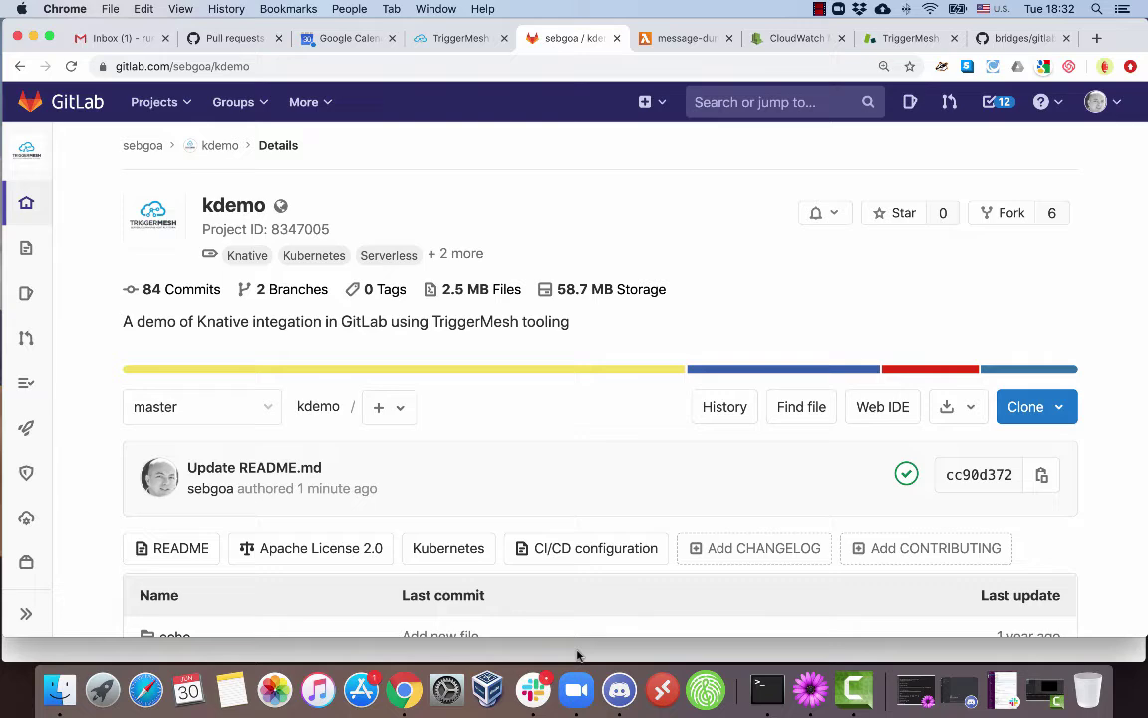
left_click(578, 655)
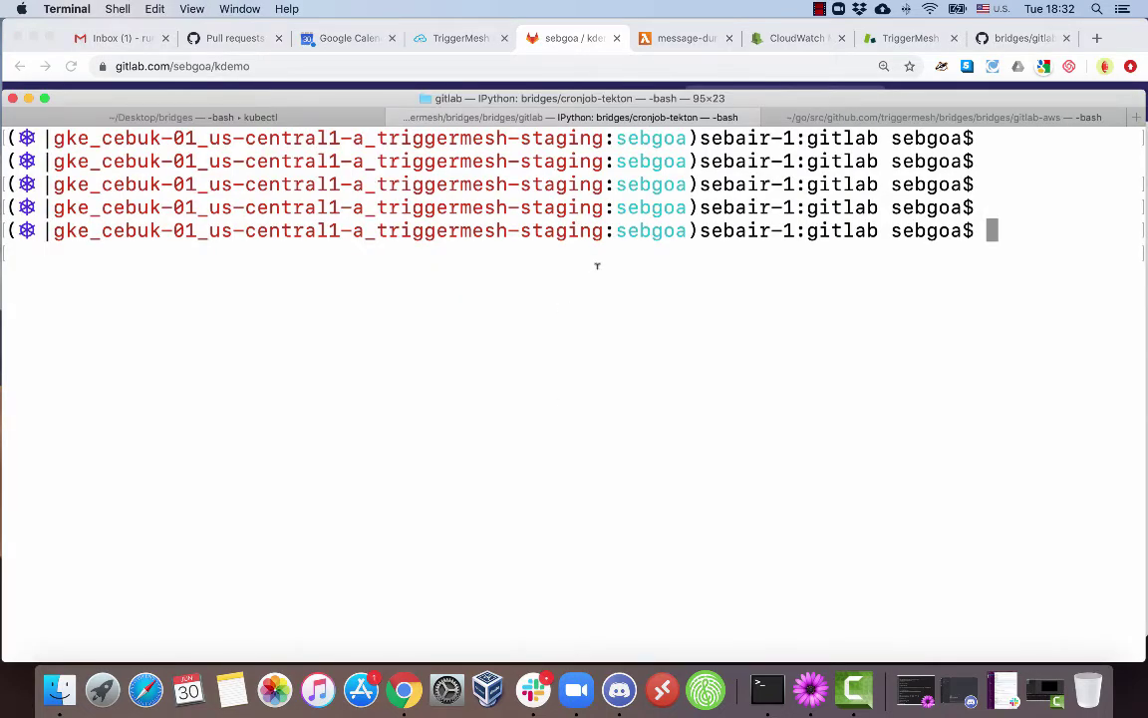
type("clear")
key("Up")
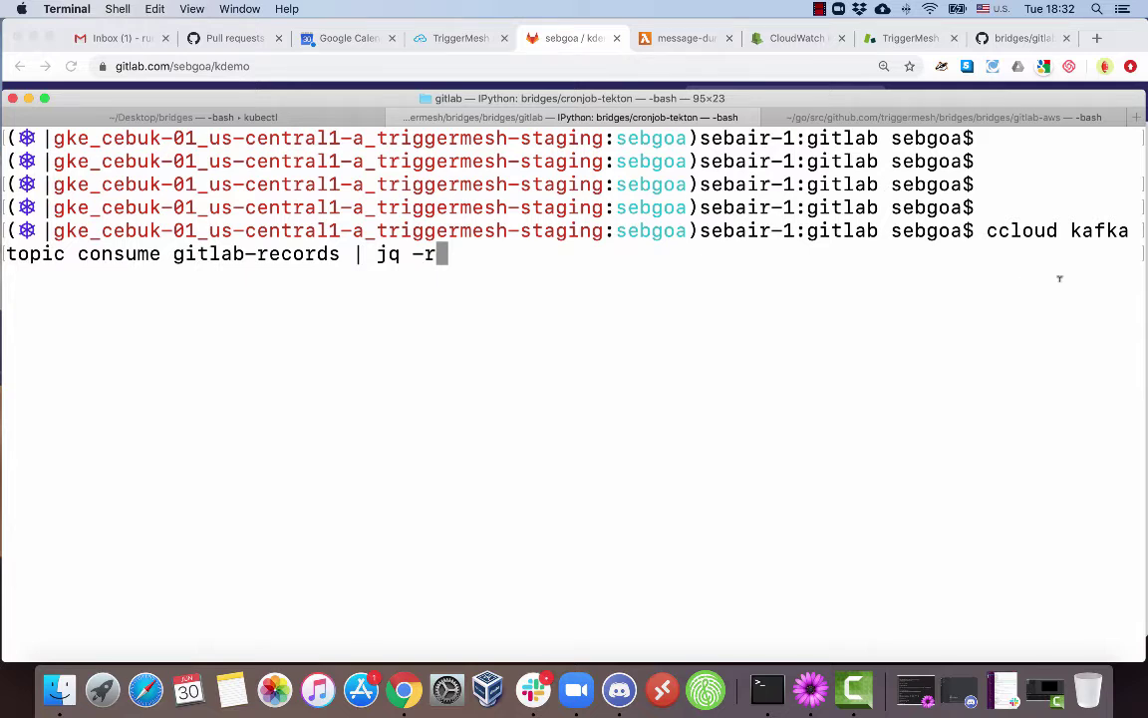
left_click_drag(985, 230, 341, 255)
left_click(191, 254)
key("Return")
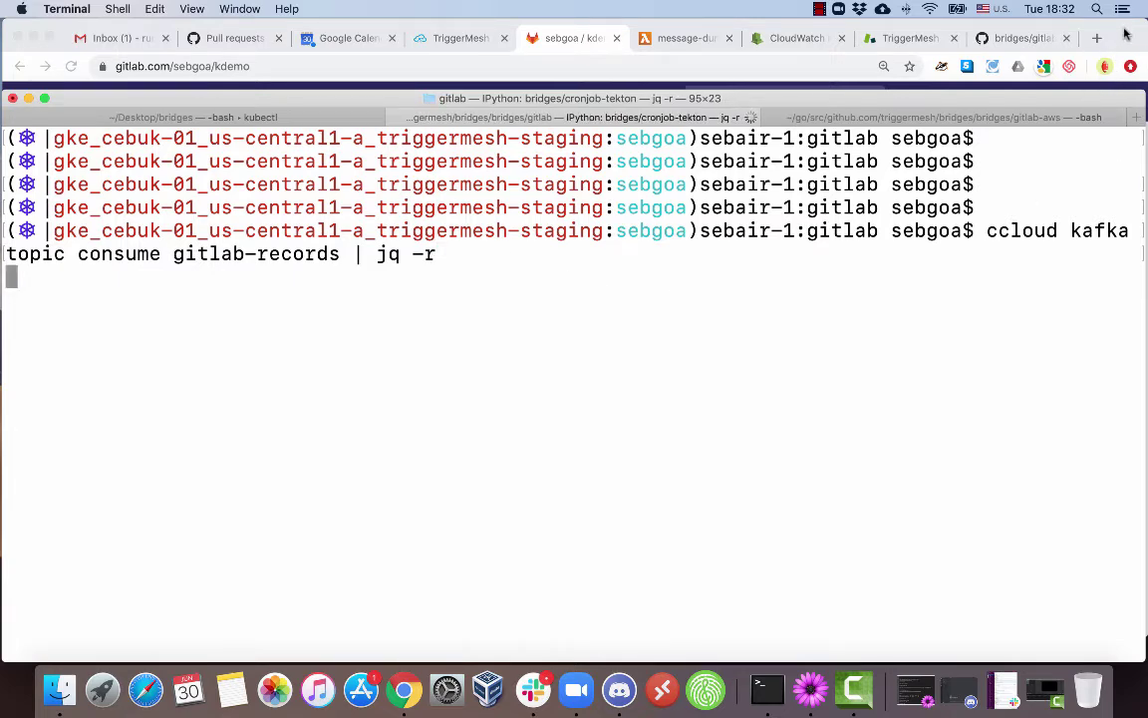
- Return to the kdemo project in the browser, shorten the window to expose the terminal, and open README.md in the Web IDE
left_click(1009, 25)
left_click_drag(1144, 618, 1144, 564)
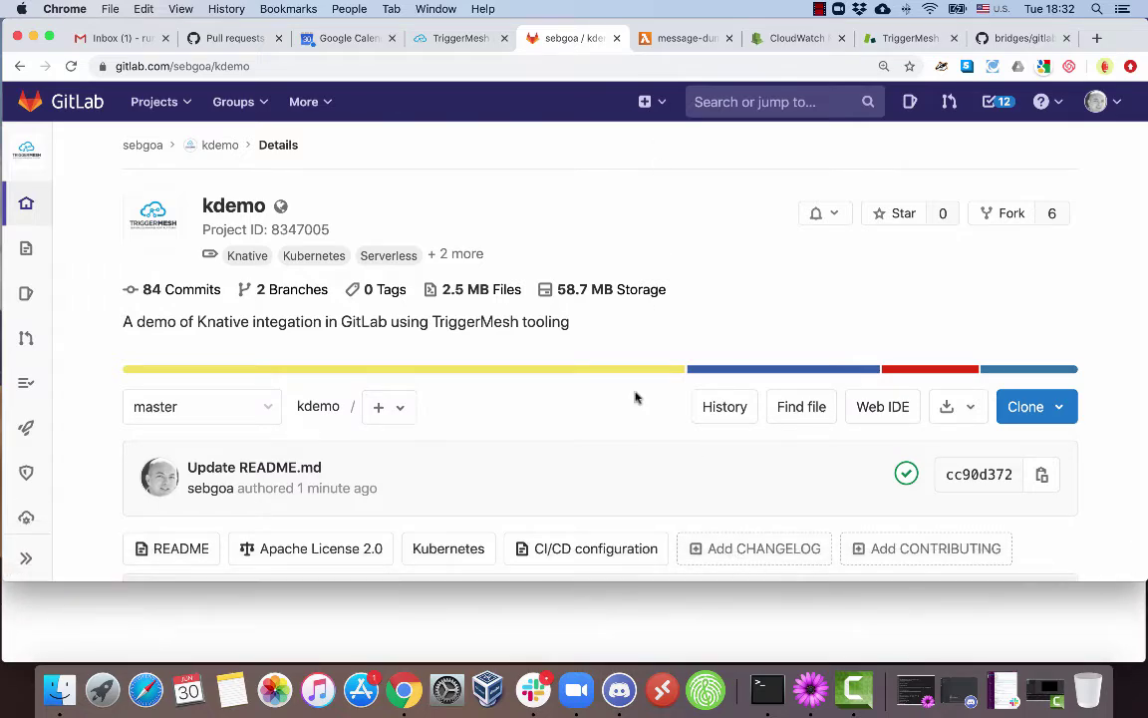
scroll(629, 416, "down", 5)
scroll(629, 416, "down", 2)
scroll(629, 416, "up", 7)
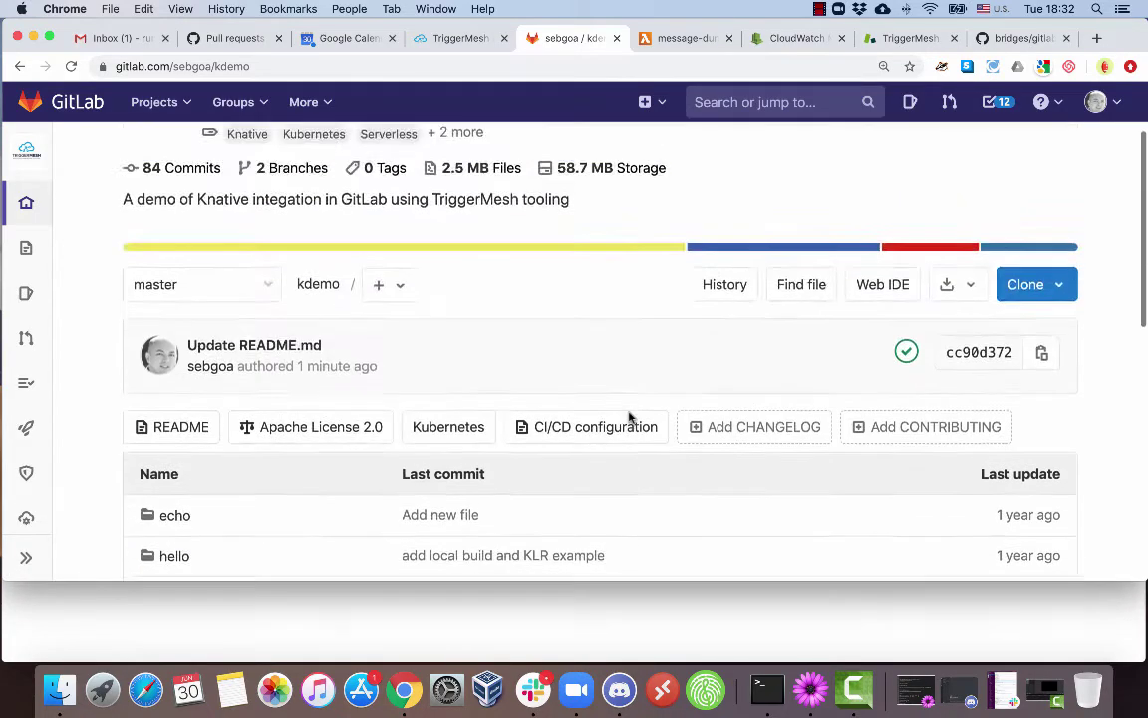
left_click(888, 376)
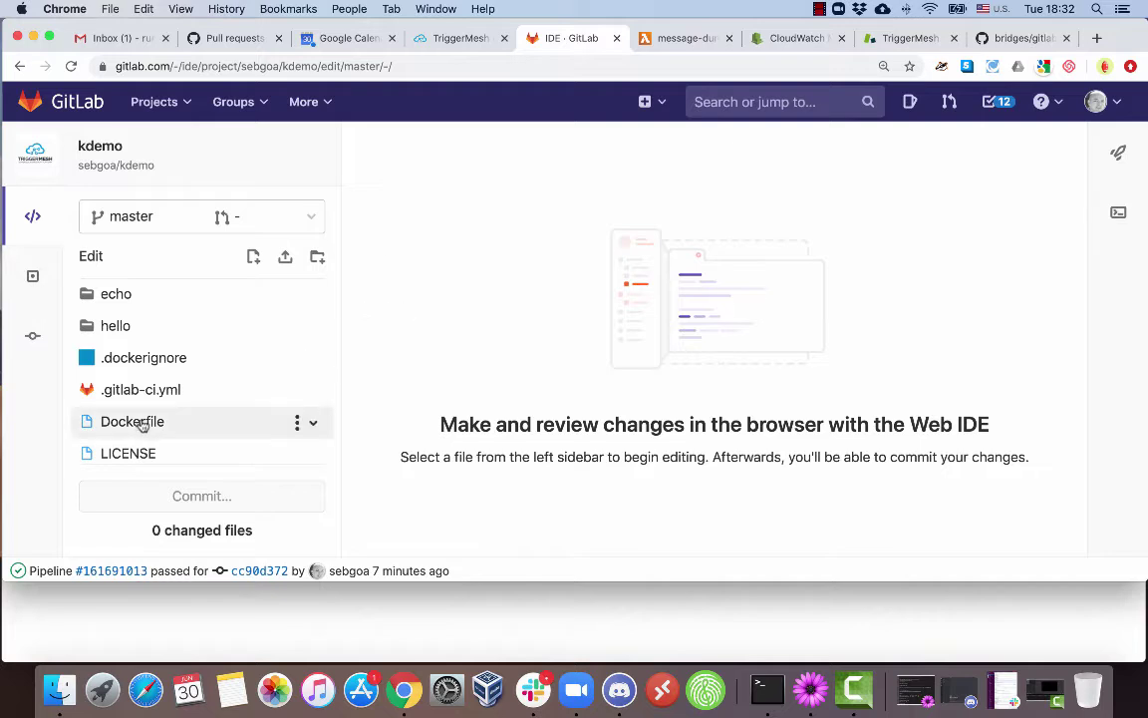
scroll(141, 420, "down", 3)
left_click(152, 383)
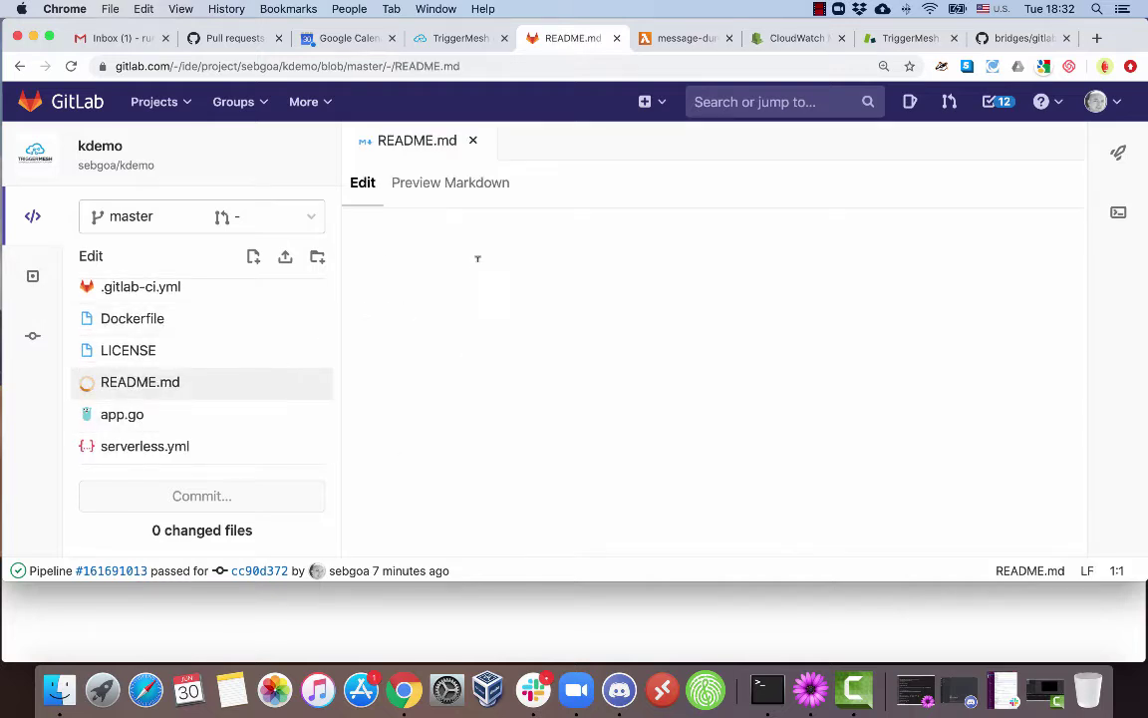
- Replace the greeting on line 5 of README.md with "Hello People" and commit the change to the master branch
double_click(431, 306)
triple_click(431, 306)
type("He")
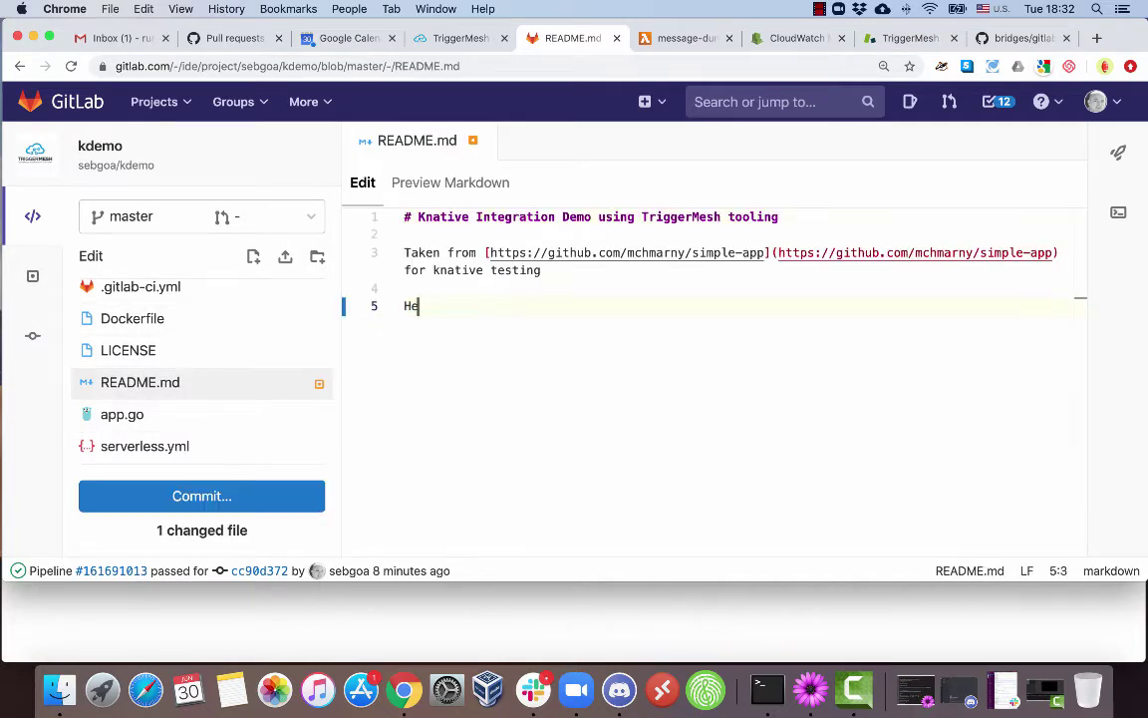
type("llo People")
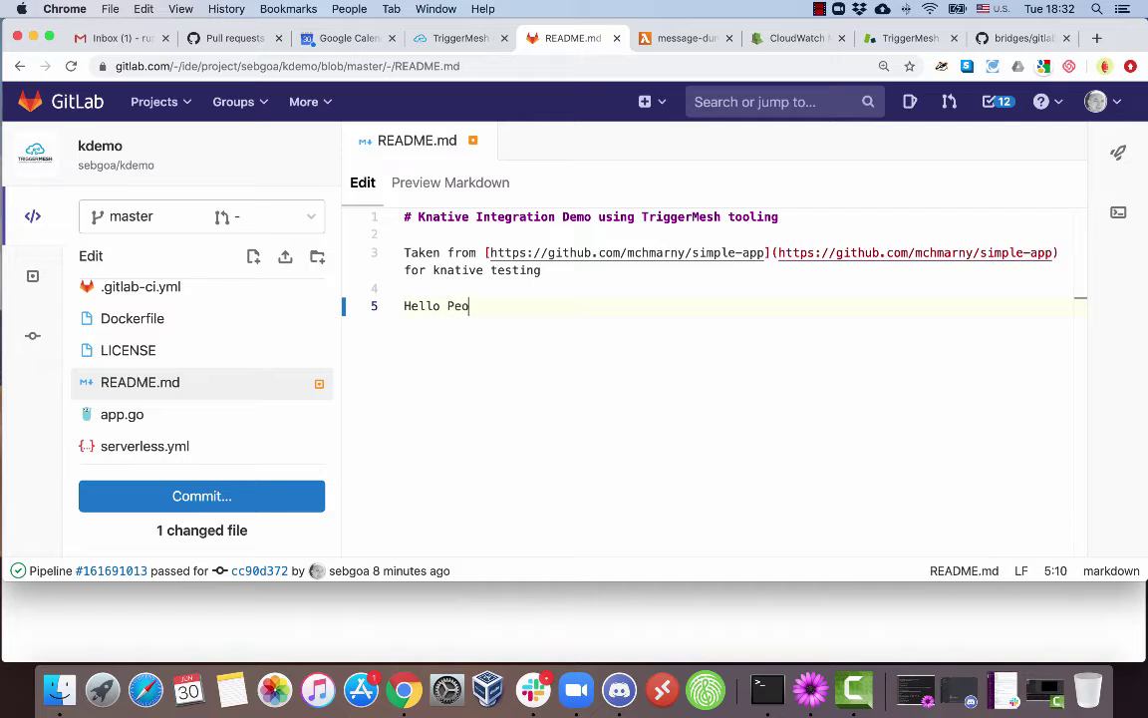
left_click(195, 482)
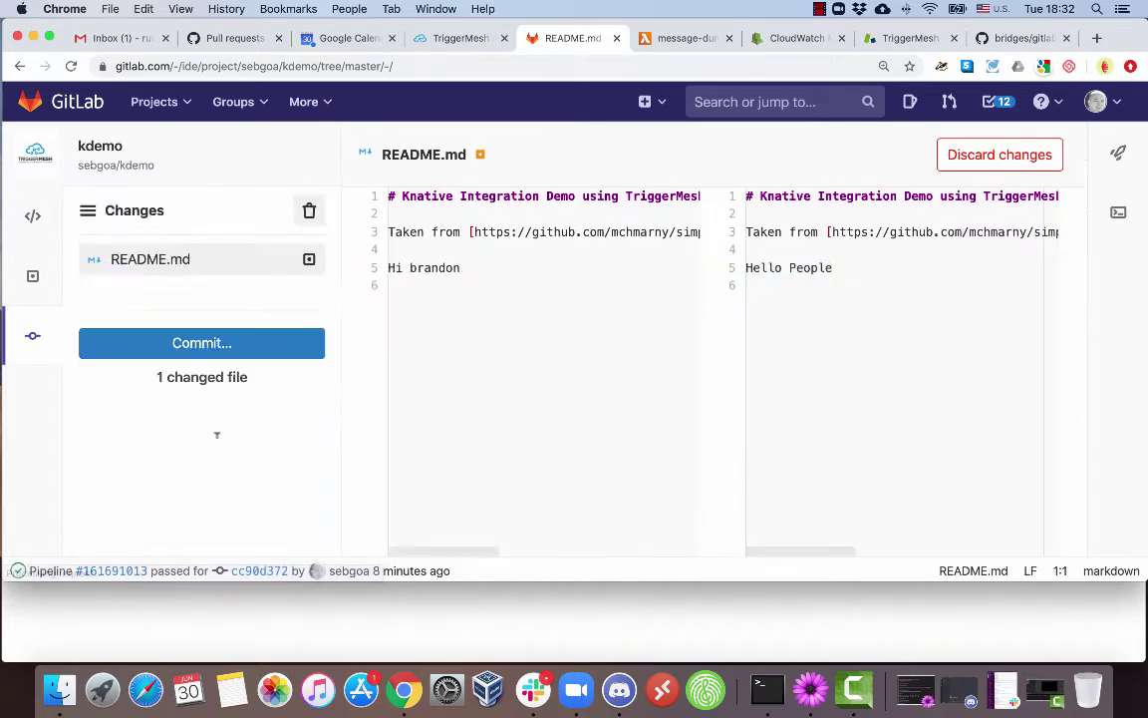
left_click(188, 431)
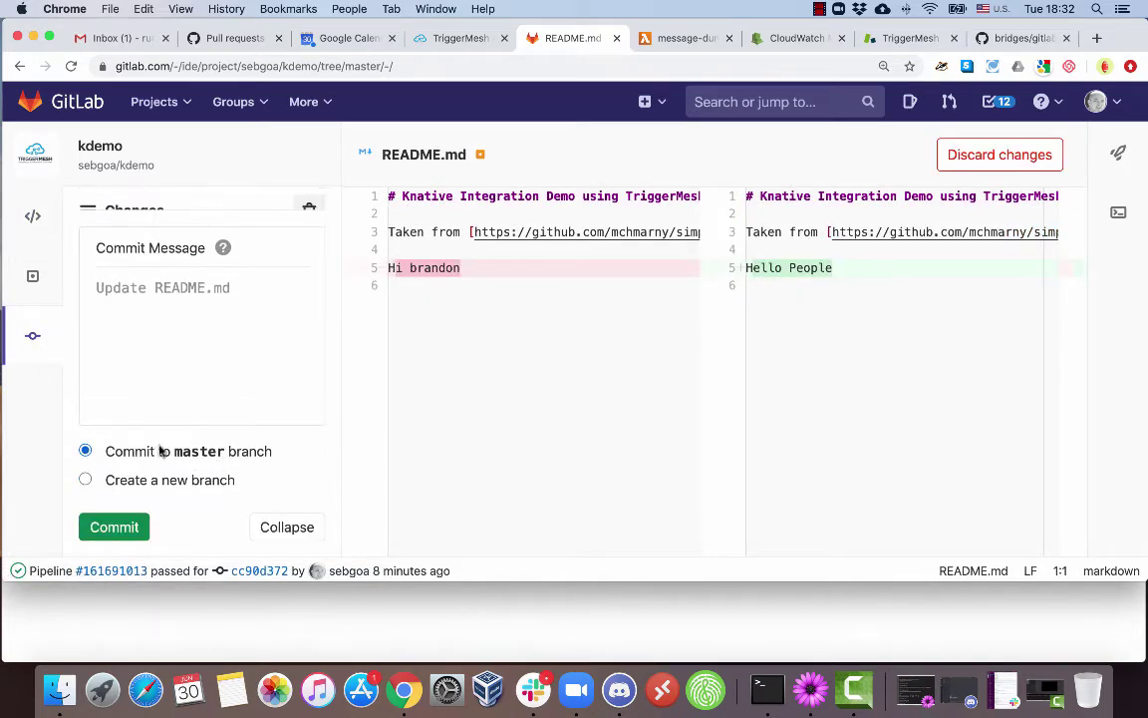
left_click(112, 530)
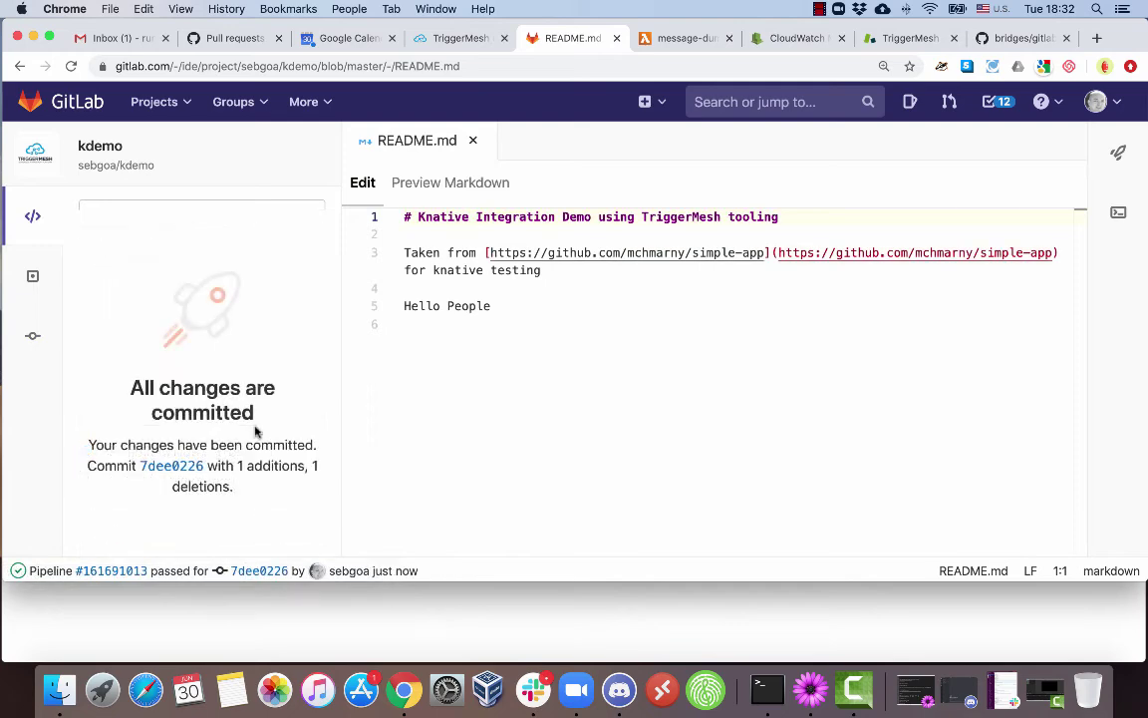
- Switch to the terminal and read through the GitLab event JSON printed by the Kafka consumer
left_click(735, 630)
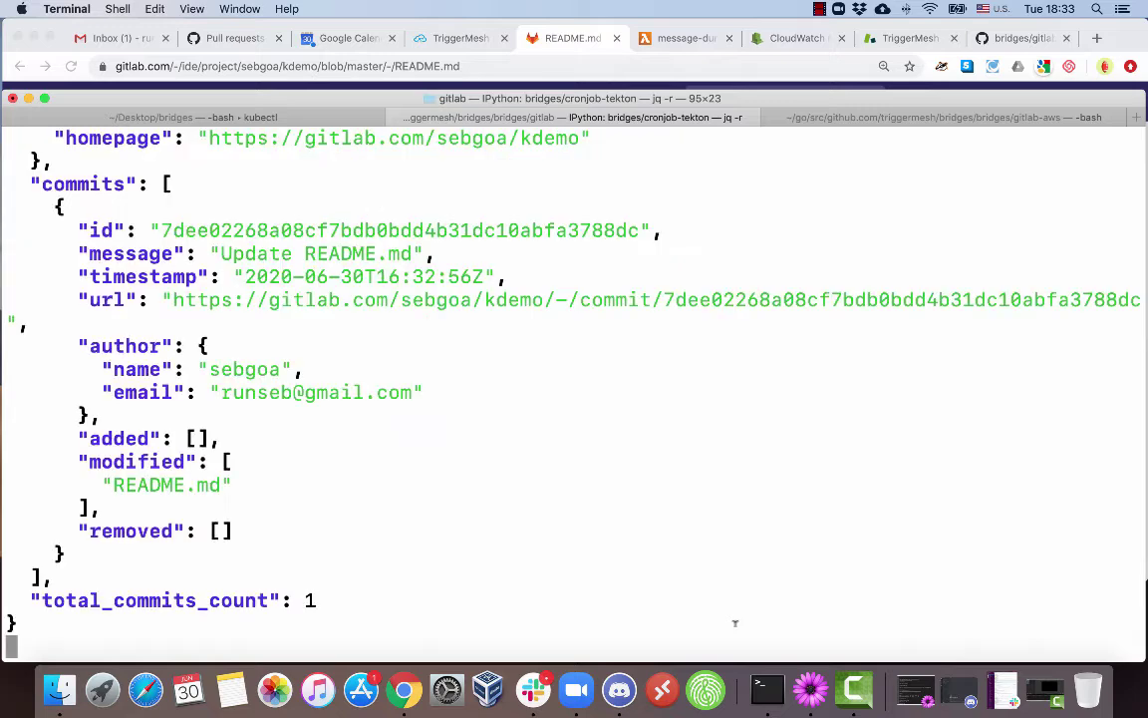
scroll(671, 458, "up", 15)
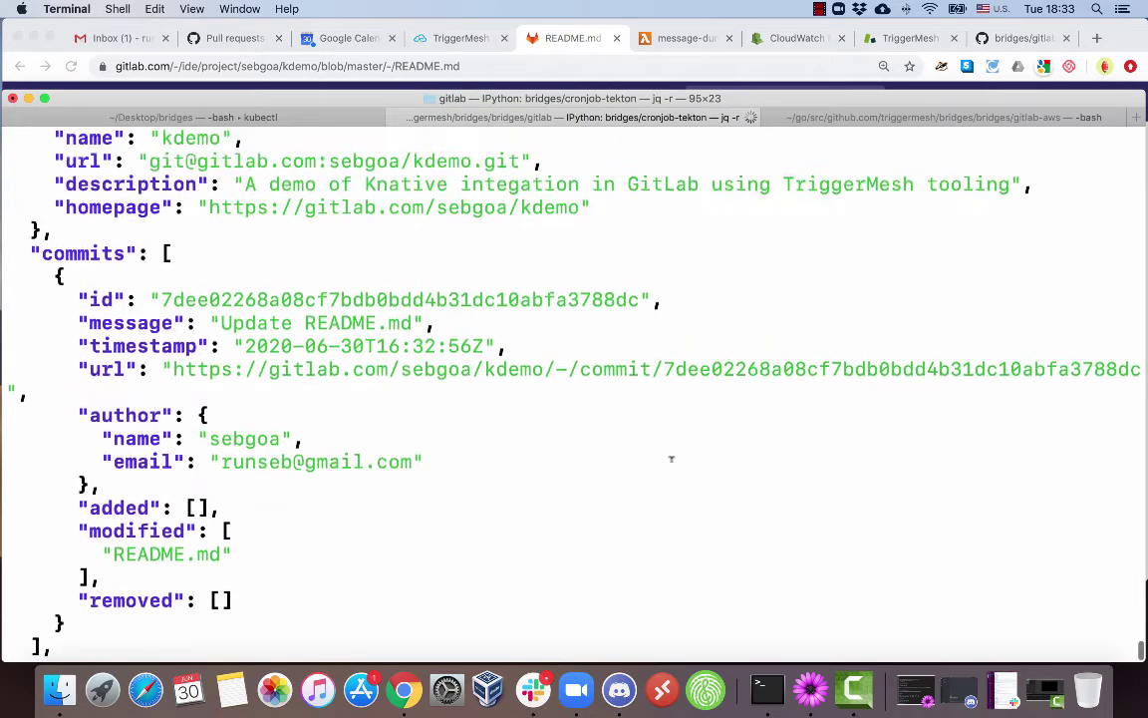
scroll(670, 459, "up", 8)
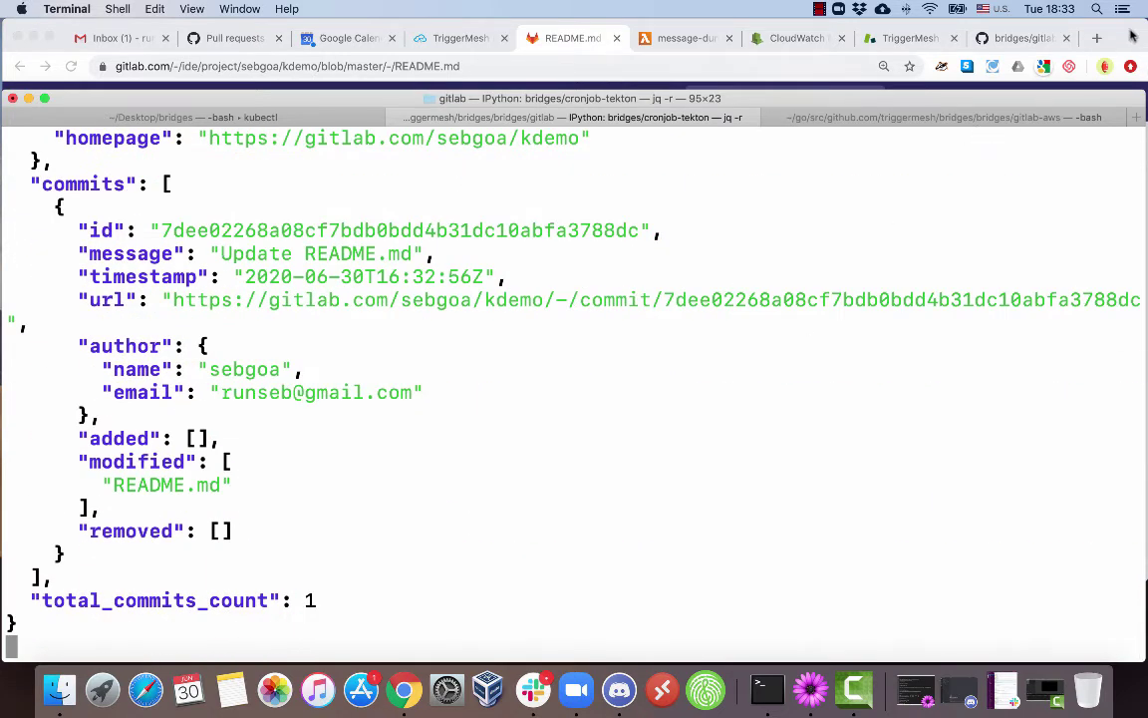
- Switch to the AWS console in the browser and look over the message-dumper Lambda function's CloudWatch metrics
left_click(1019, 28)
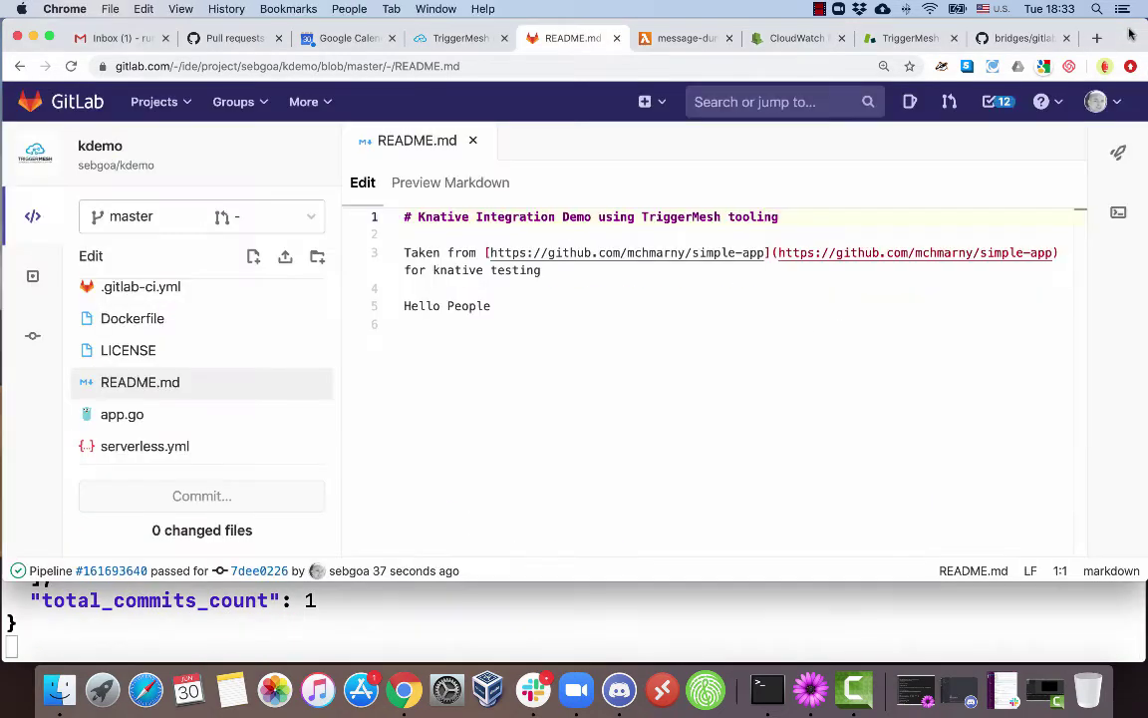
left_click(701, 40)
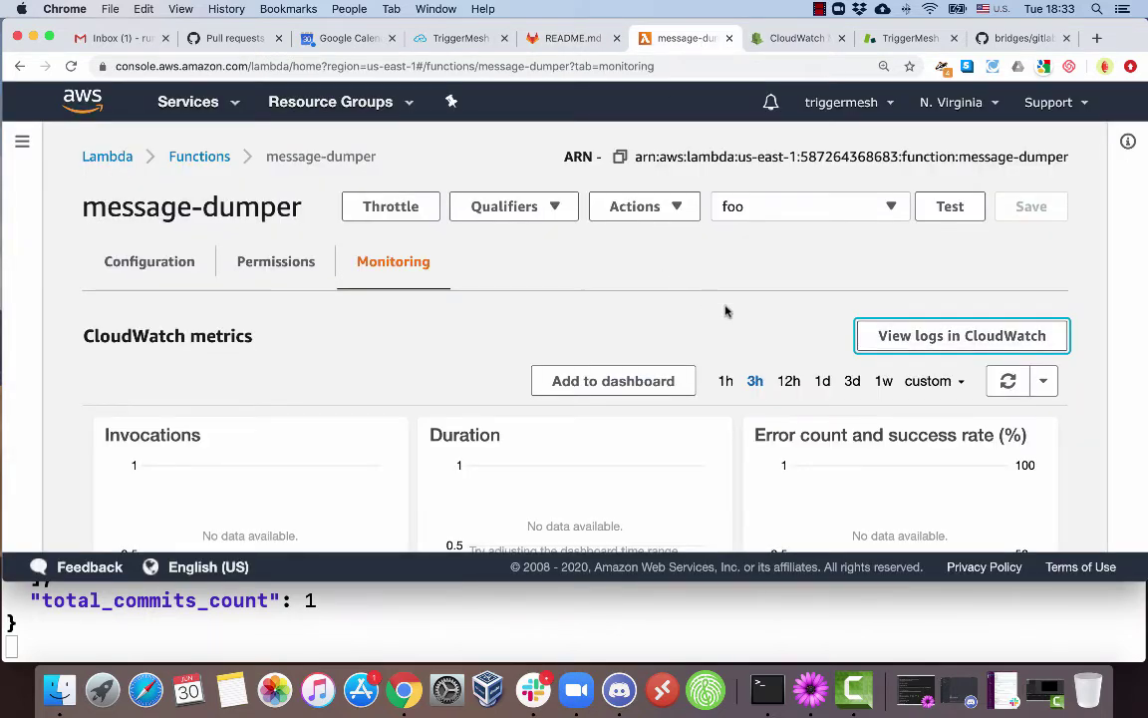
scroll(726, 309, "down", 2)
scroll(725, 309, "down", 5)
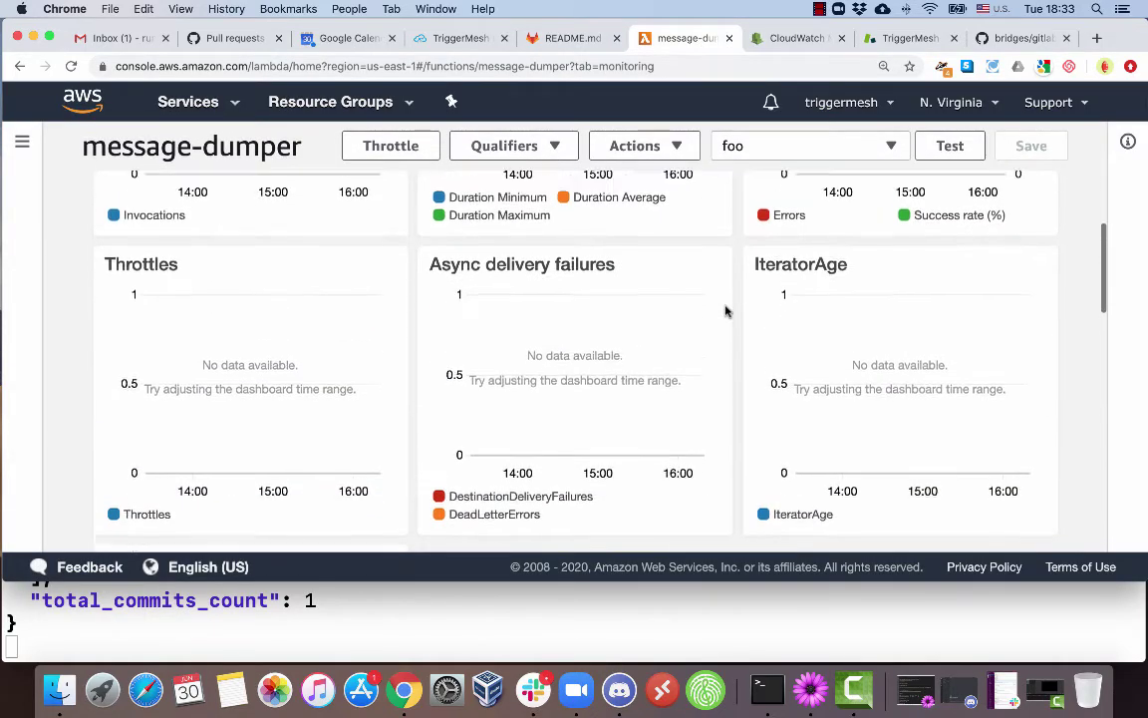
scroll(561, 203, "up", 6)
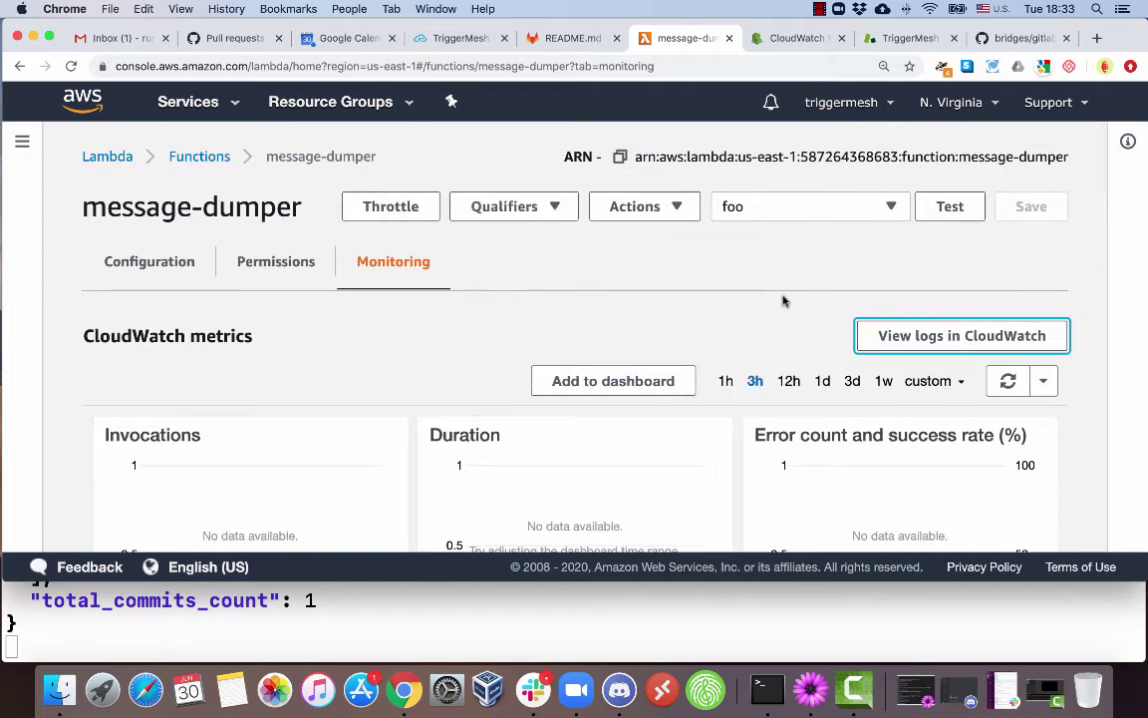
- View the message-dumper function's logs in CloudWatch, close the old CloudWatch page and open the 2020/06/30 log stream
left_click(930, 338)
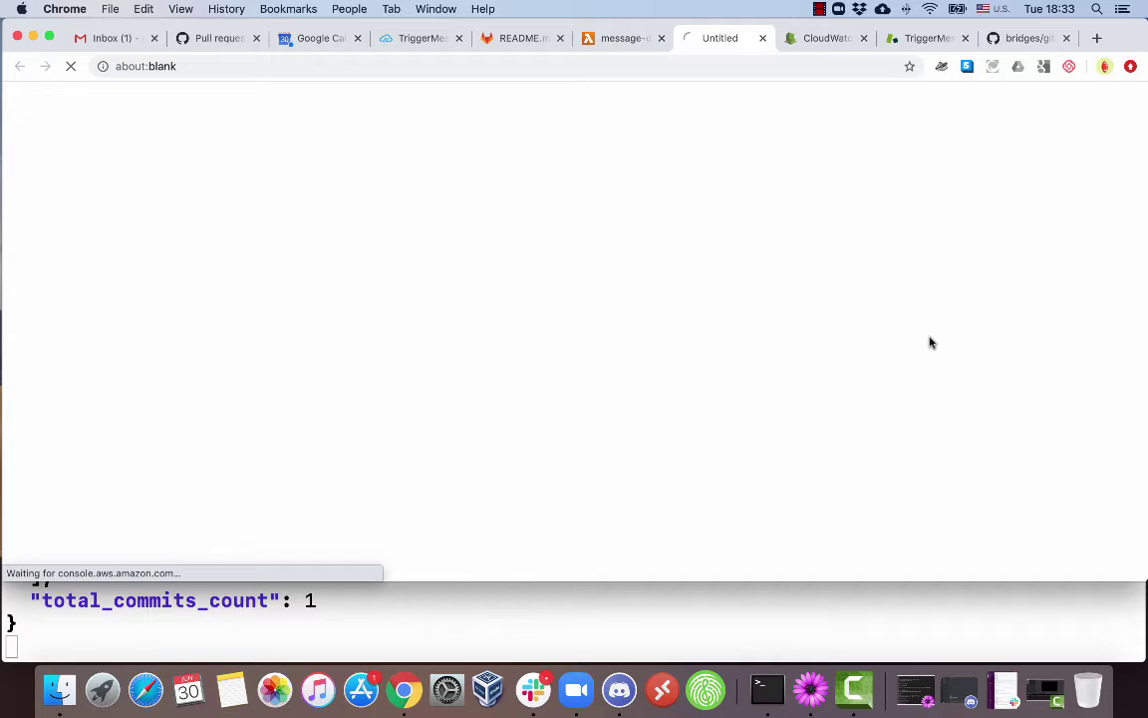
left_click(863, 38)
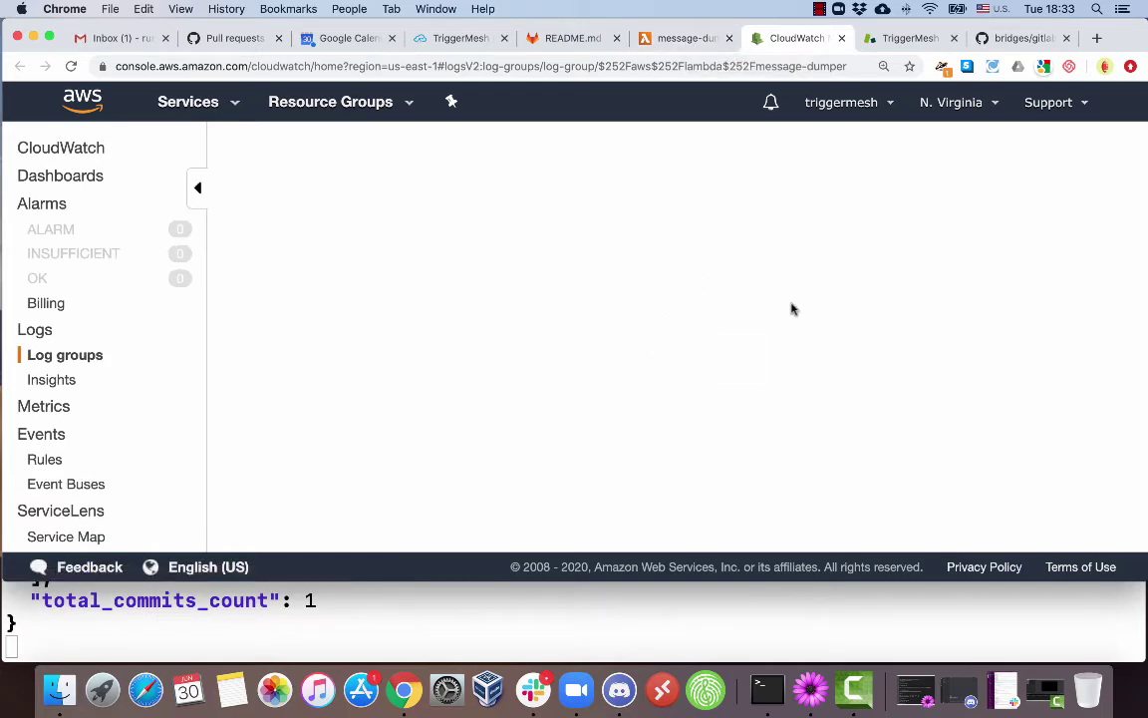
scroll(600, 364, "down", 2)
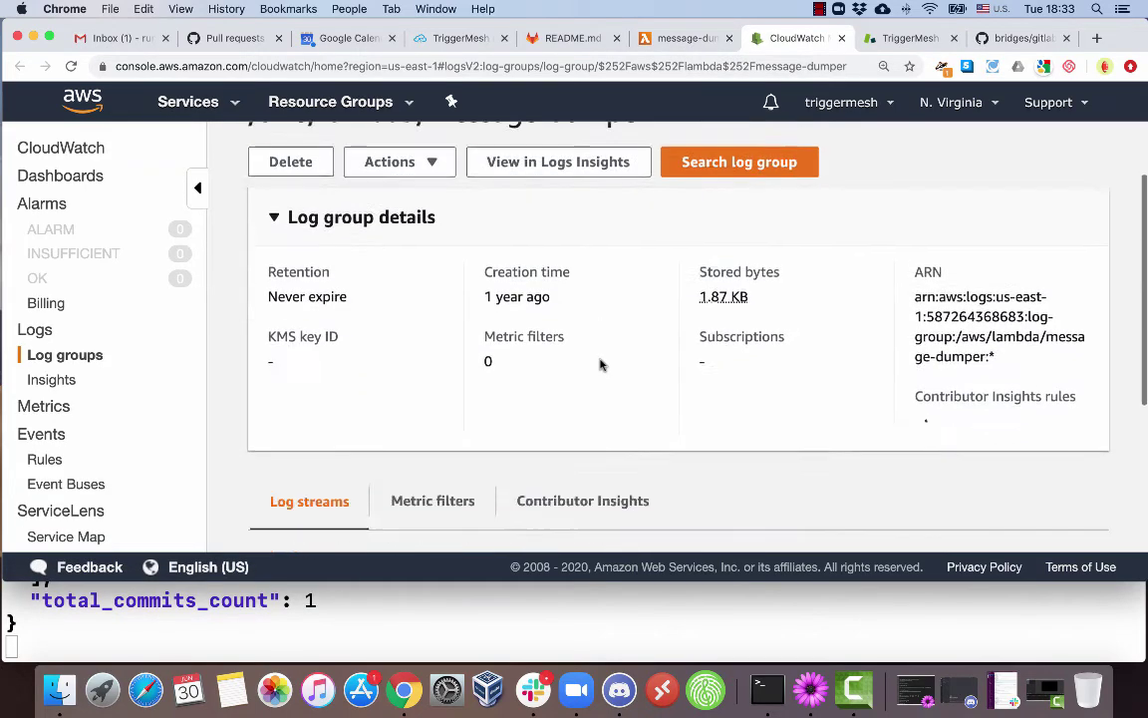
scroll(600, 364, "down", 5)
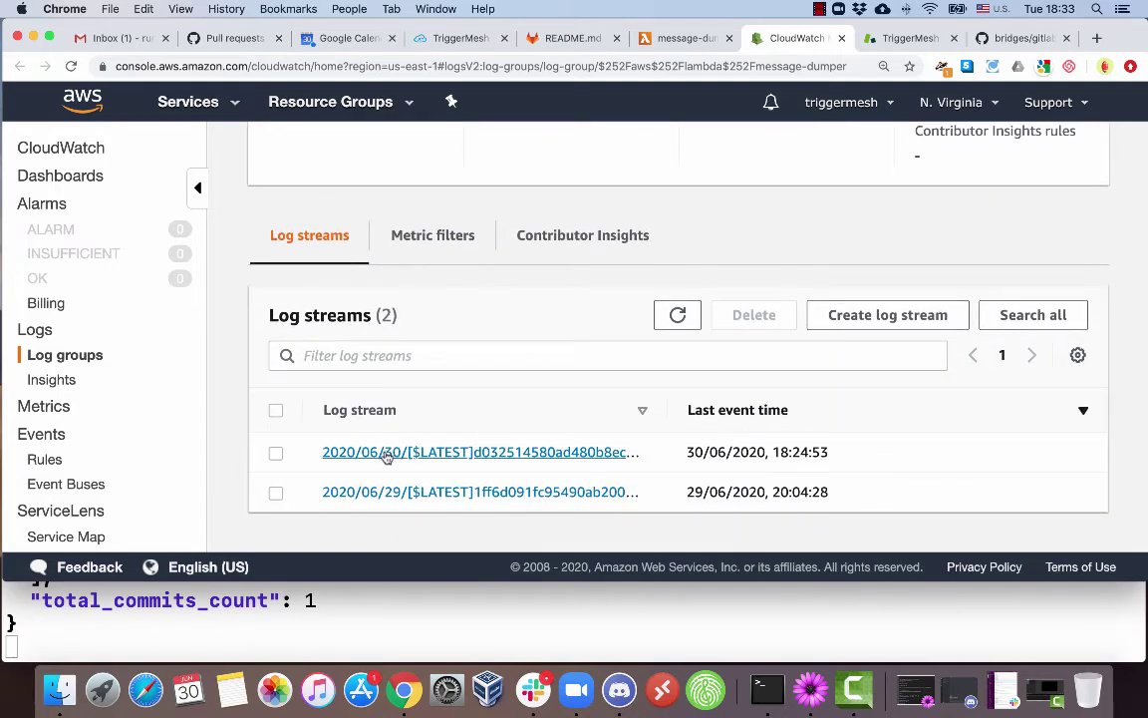
left_click(386, 452)
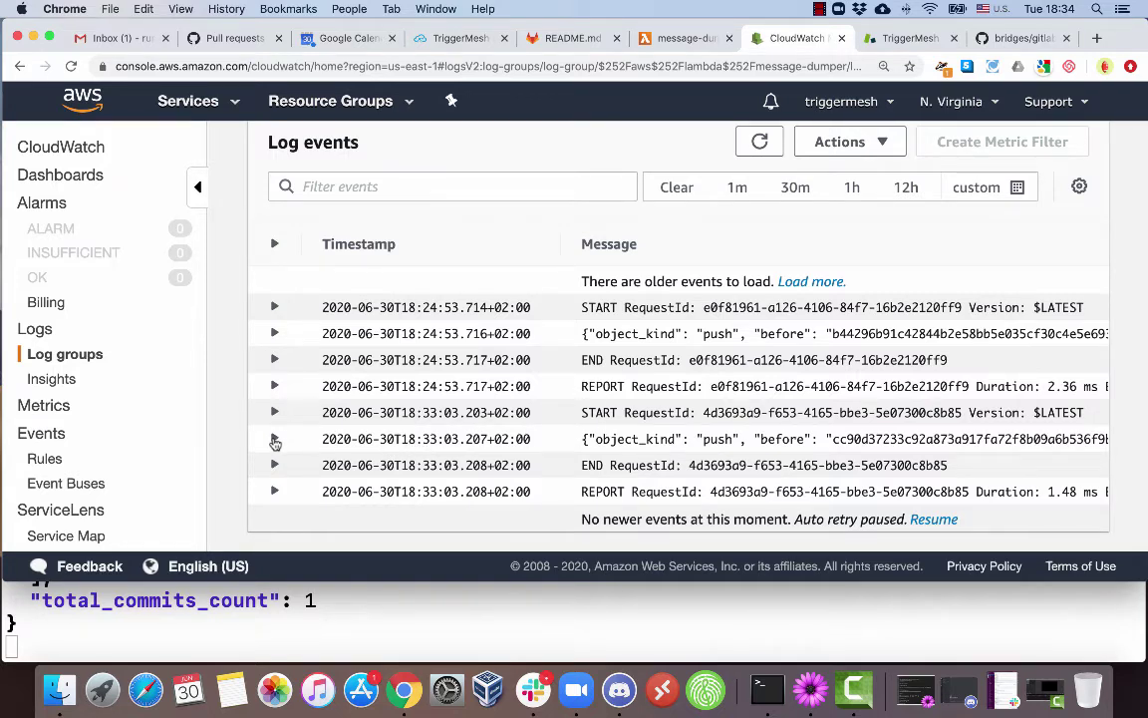
- Expand the 18:33:03.207 log event and examine its JSON payload, highlighting the start of the "before" commit hash
left_click(275, 442)
scroll(587, 450, "down", 5)
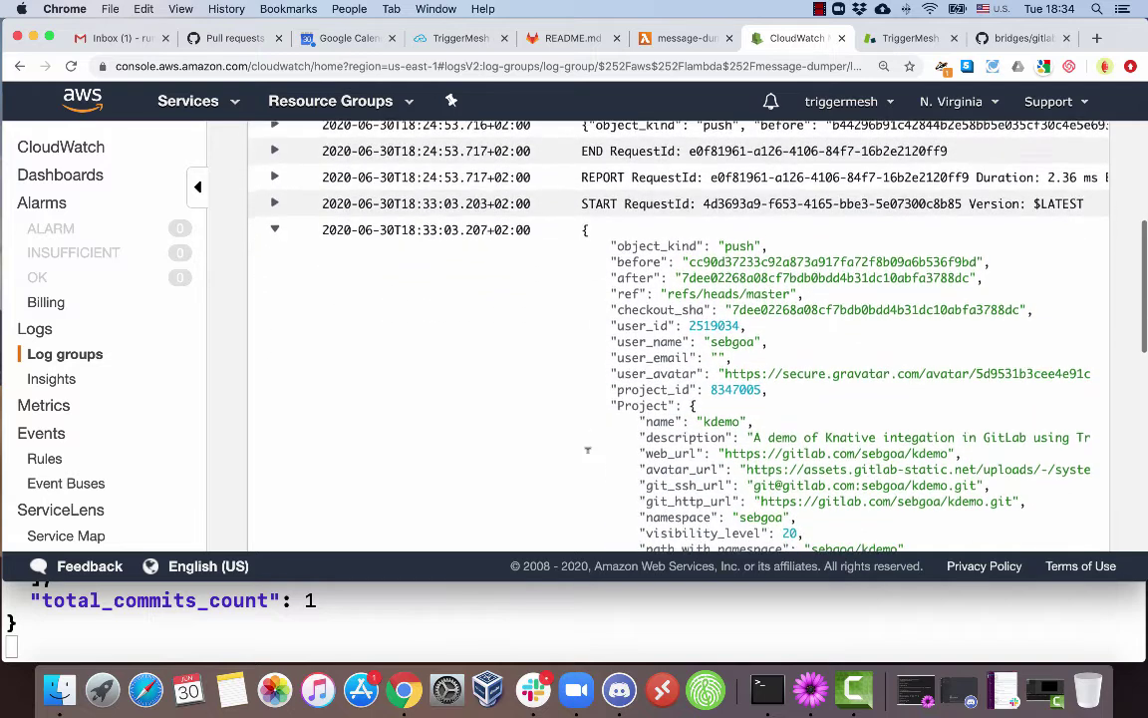
scroll(587, 449, "down", 1)
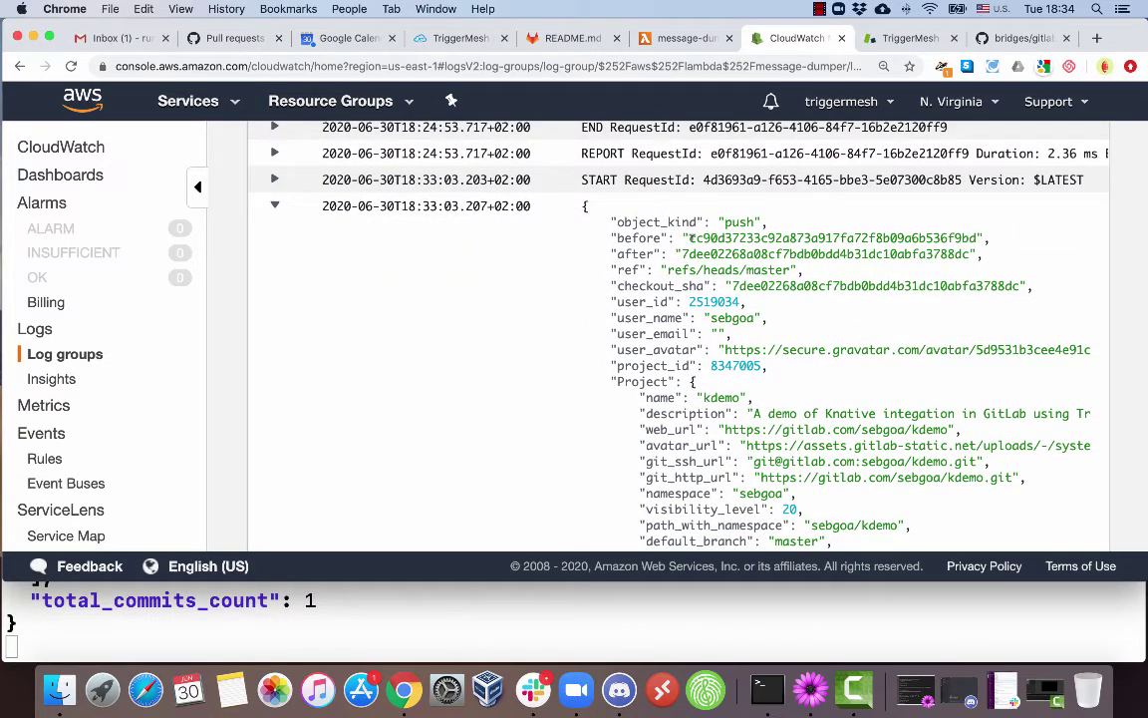
left_click_drag(688, 237, 746, 238)
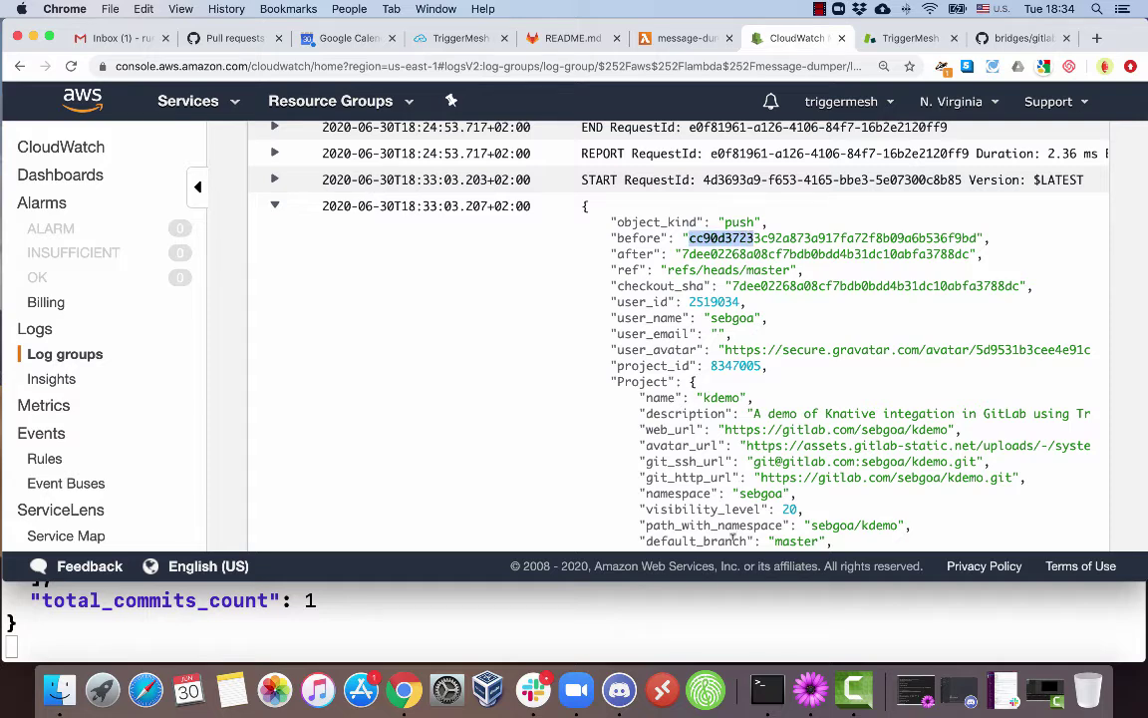
- Switch to the terminal and find the same "before" commit hash in the Kafka consumer output, highlighting its beginning for comparison
left_click(714, 616)
scroll(616, 380, "up", 10)
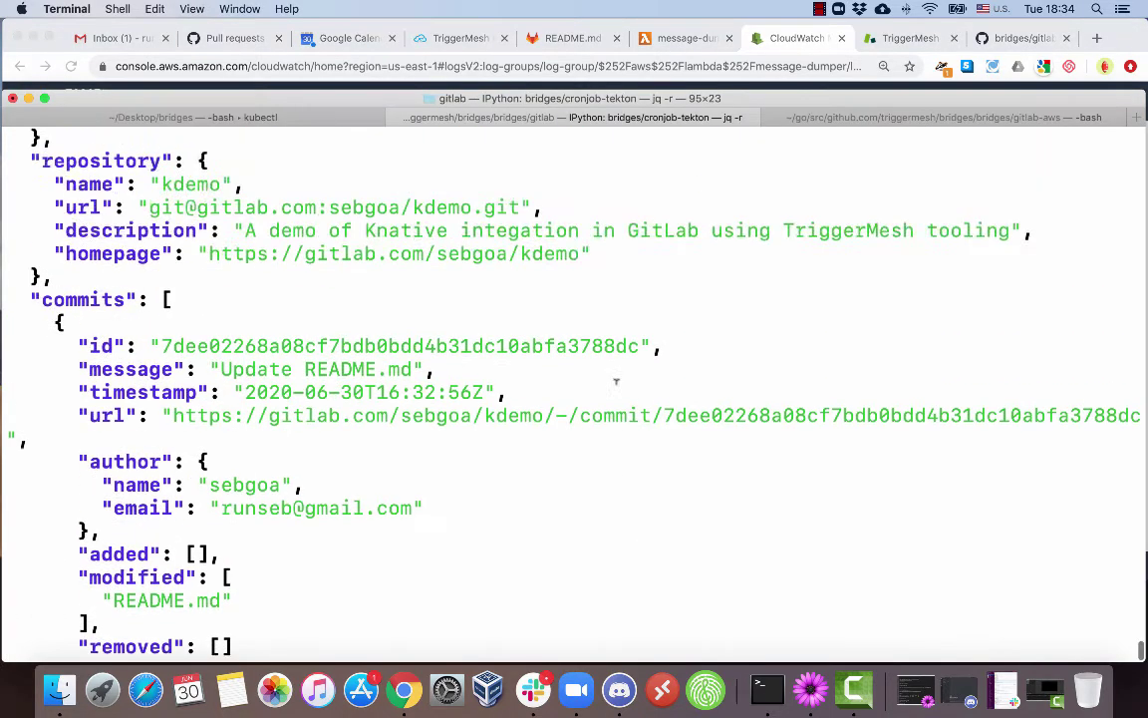
scroll(616, 380, "up", 5)
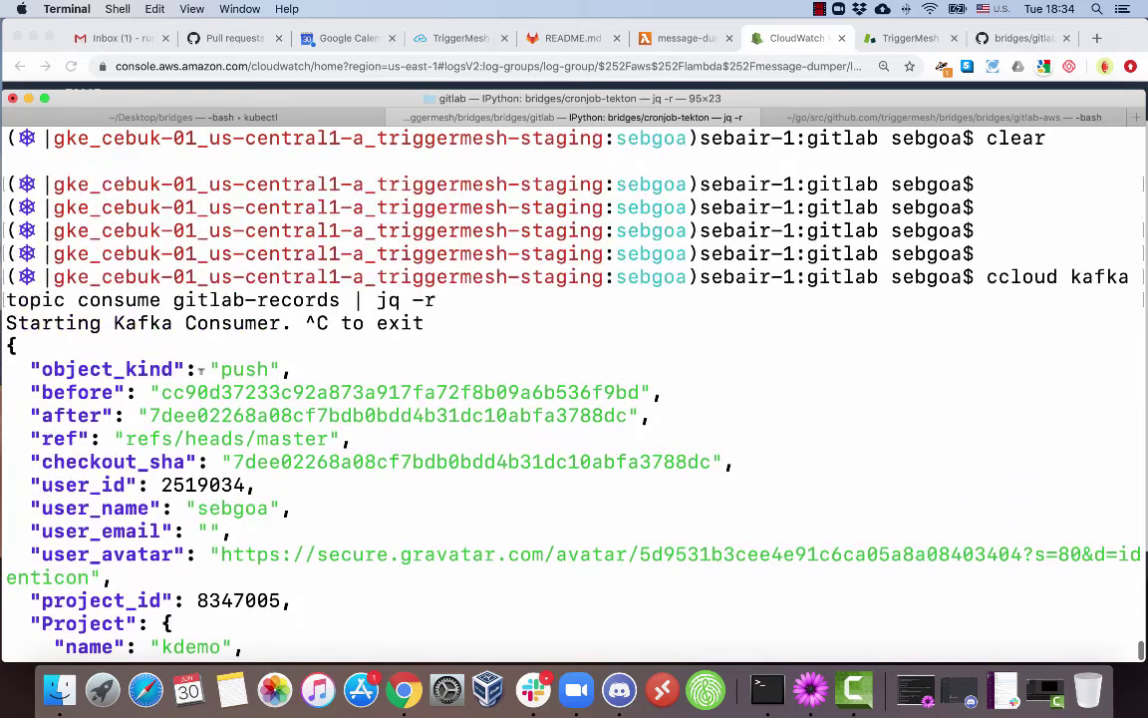
left_click_drag(160, 392, 281, 393)
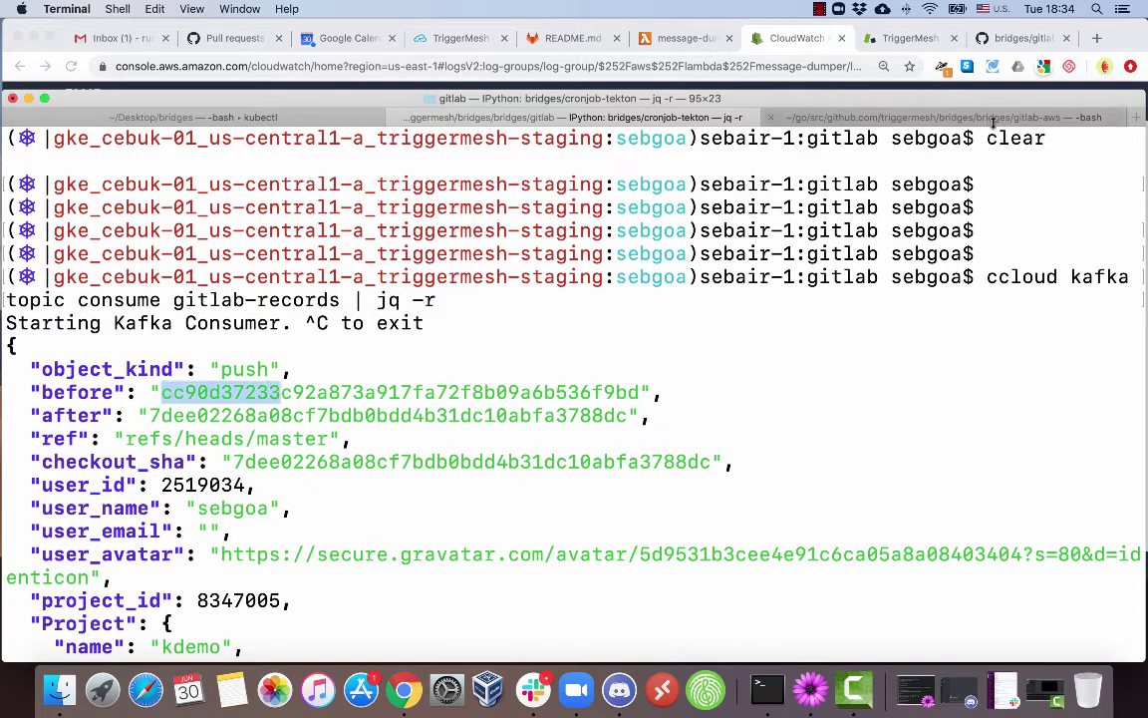
- Return to the gitlab-confluent bridge in the TriggerMesh editor and review its source, broker, triggers and targets
left_click(1118, 38)
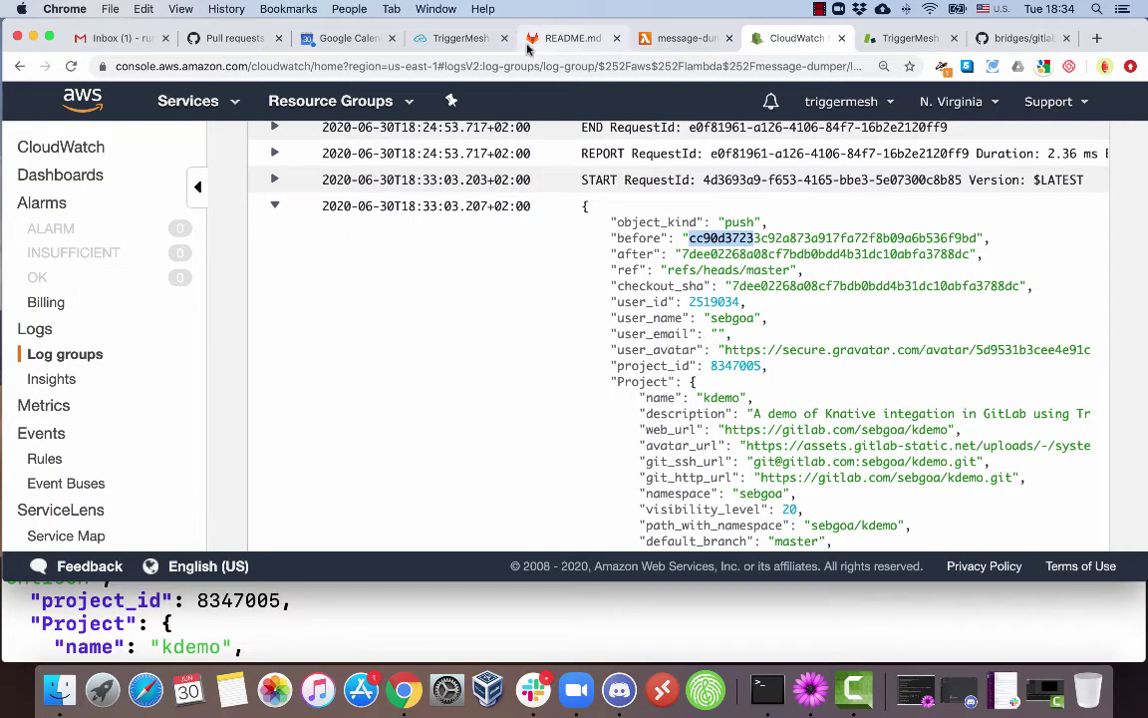
left_click(458, 38)
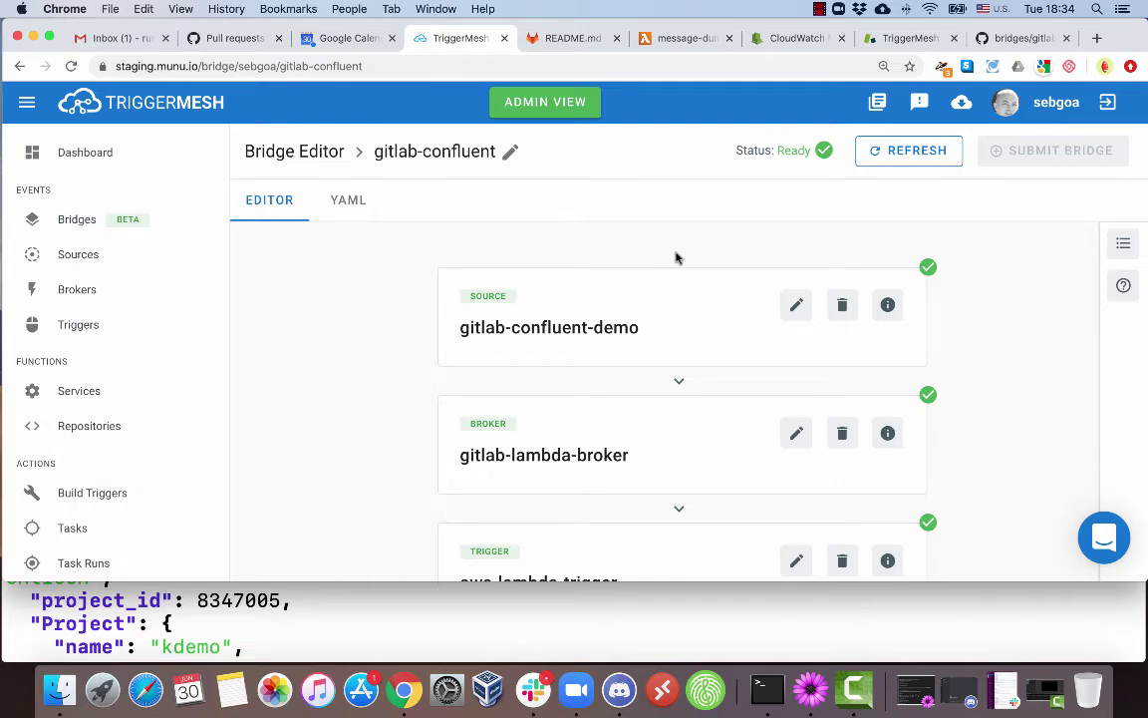
scroll(962, 389, "down", 3)
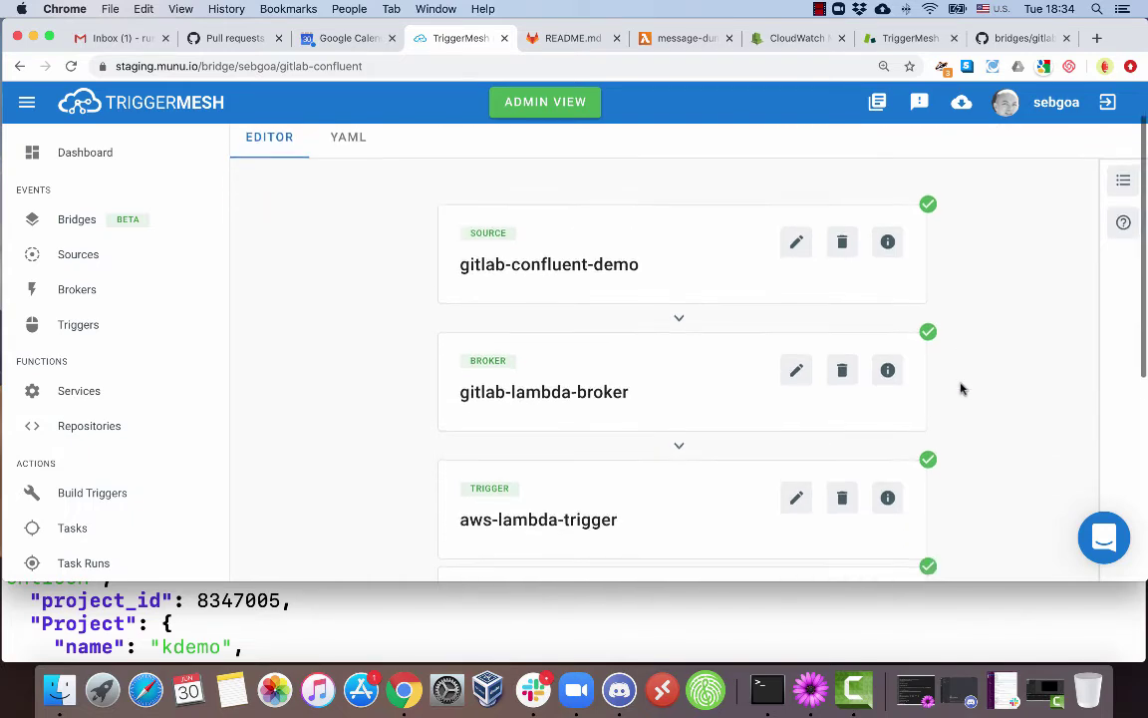
scroll(962, 389, "down", 4)
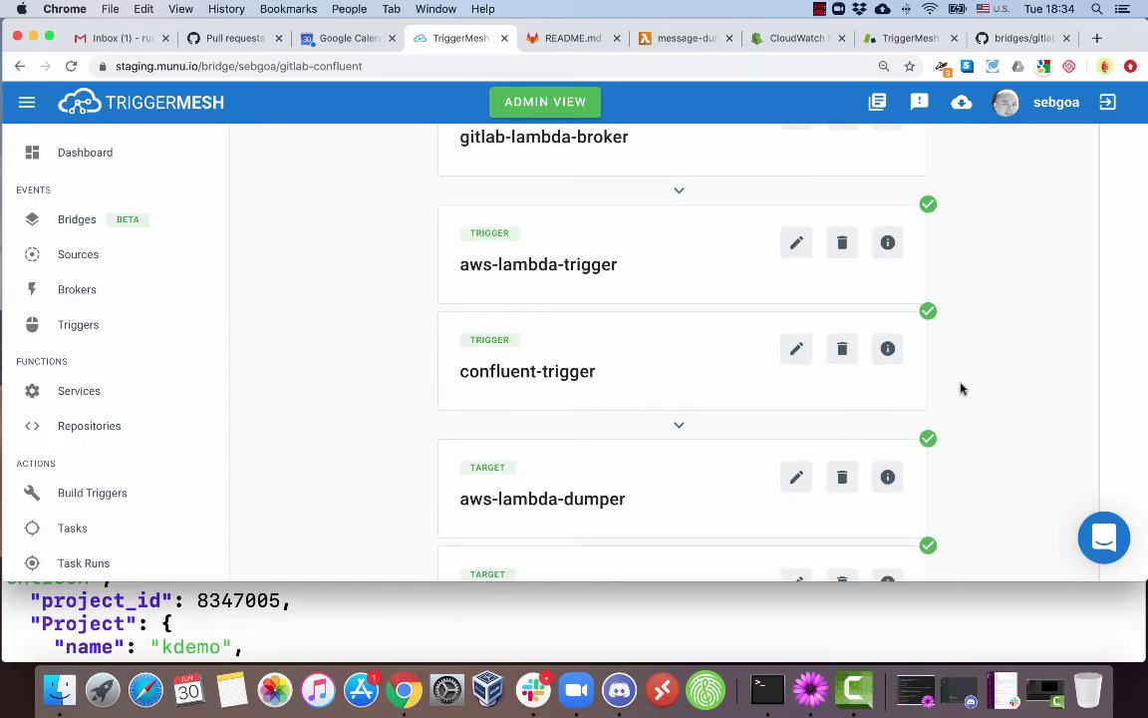
- Finish reviewing the gitlab-confluent bridge and open the gitlab-zendesk bridge from the bridges list
scroll(961, 388, "down", 1)
scroll(961, 388, "up", 8)
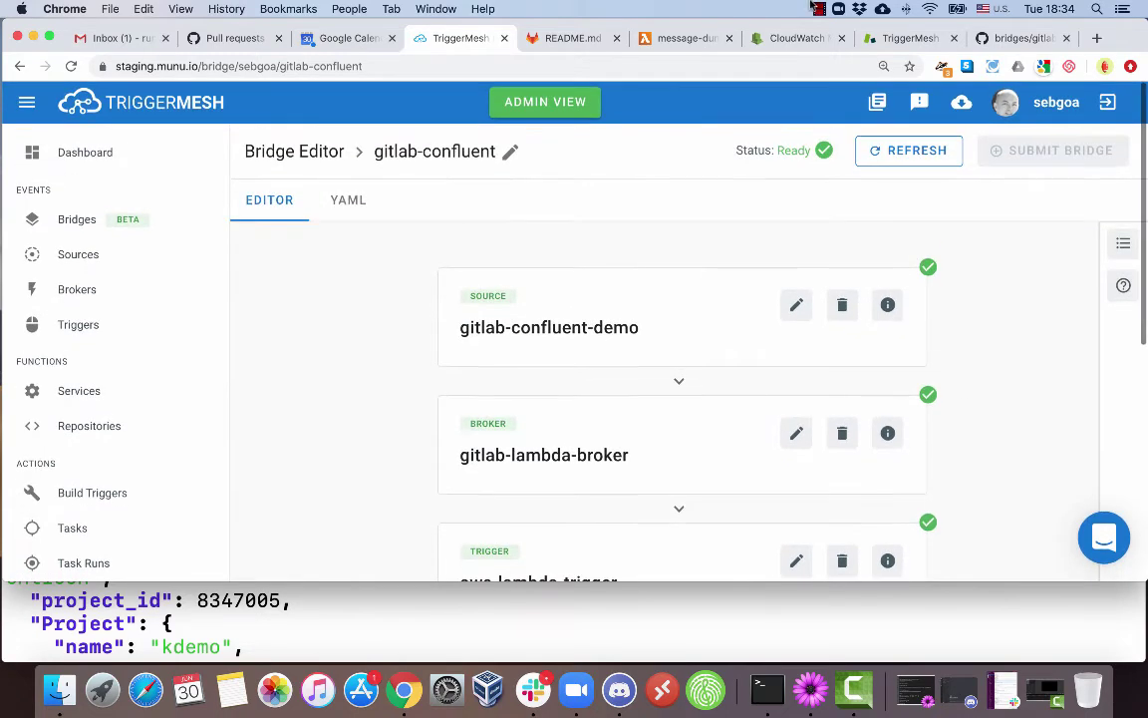
left_click(82, 221)
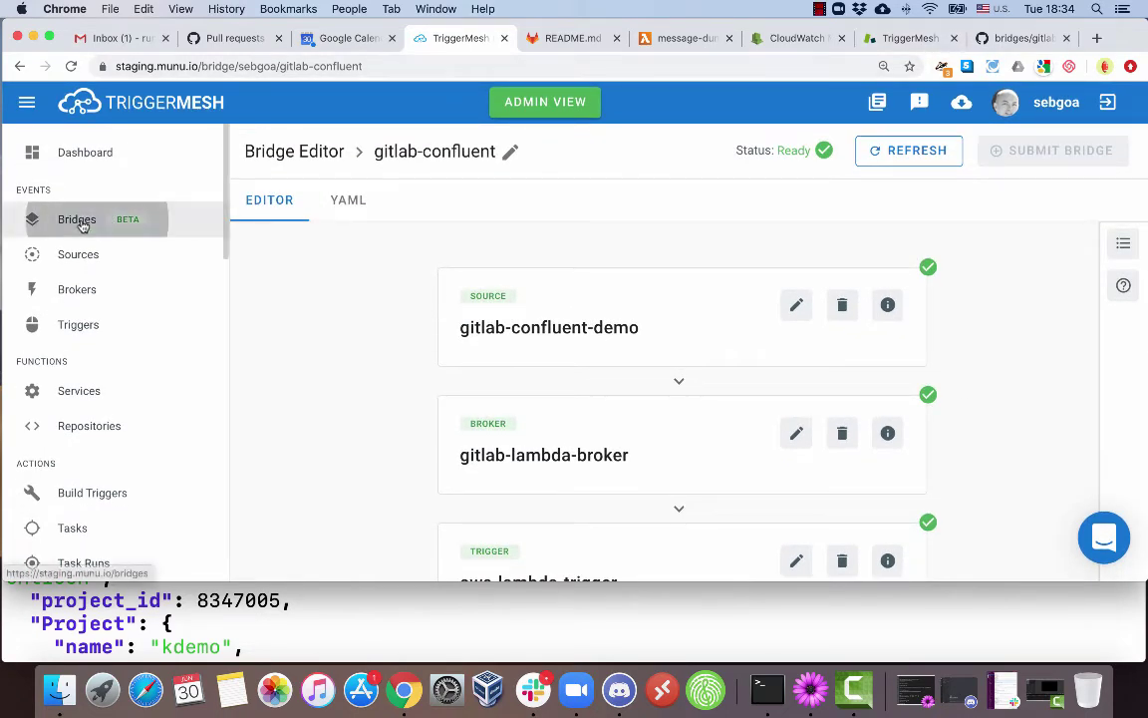
left_click(366, 317)
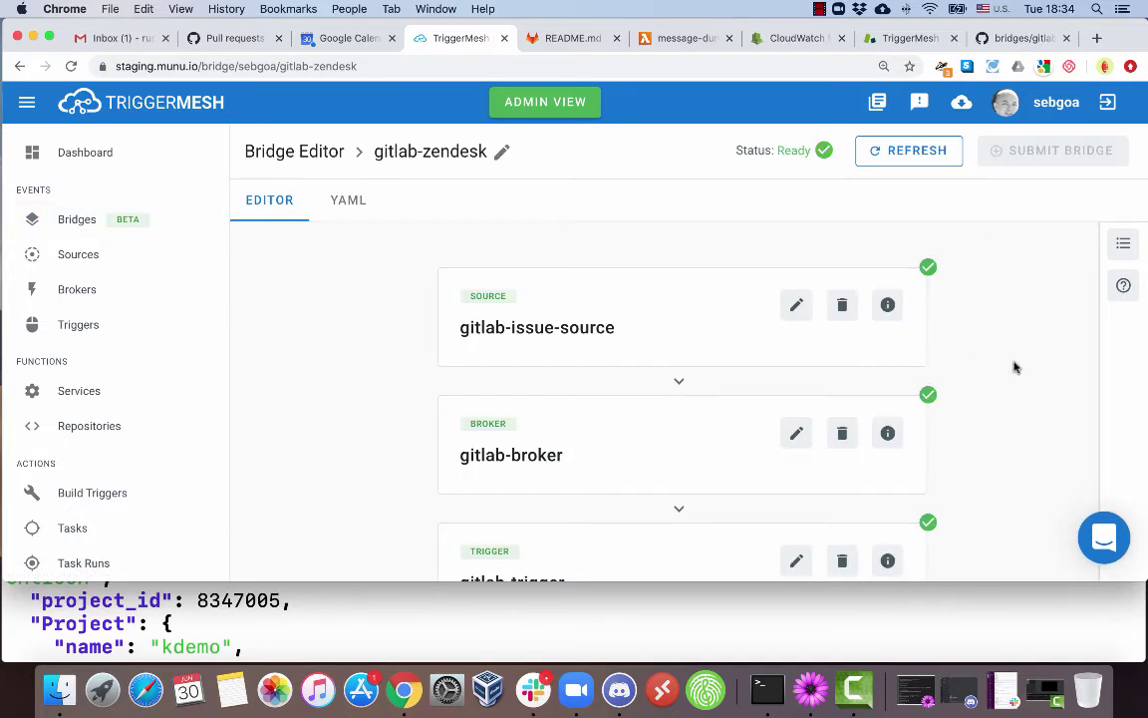
- Examine the gitlab-issue-source's event types, project URL and Git secret in its form, and close it without saving
left_click(797, 305)
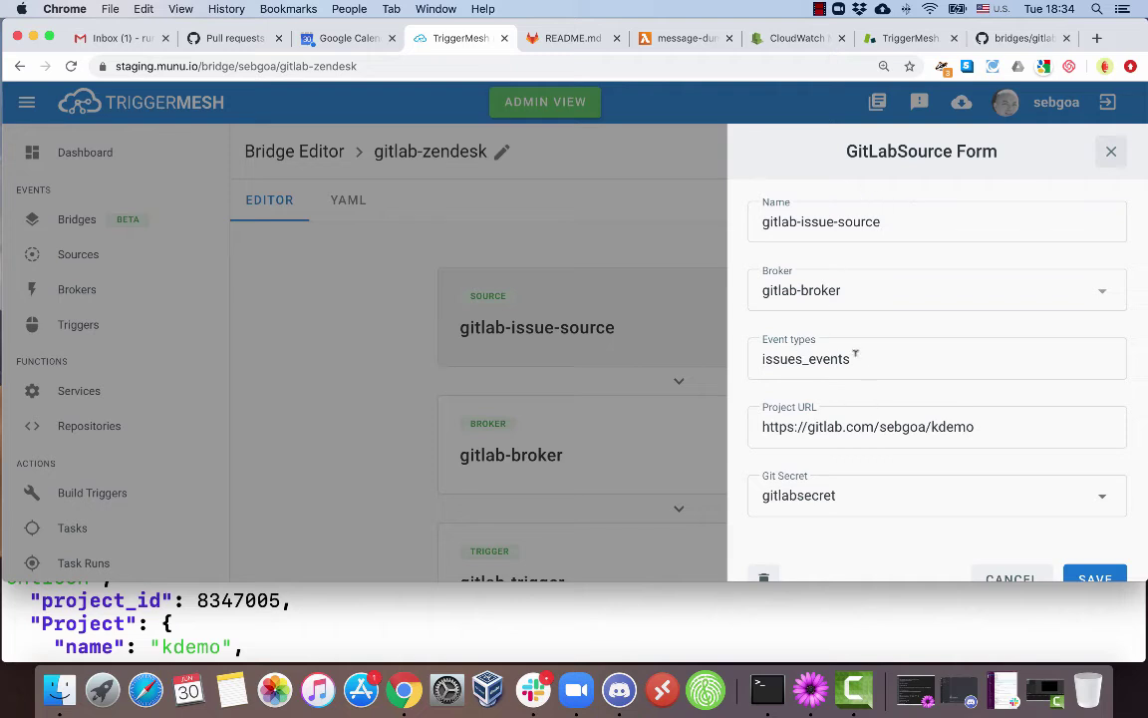
left_click(859, 357)
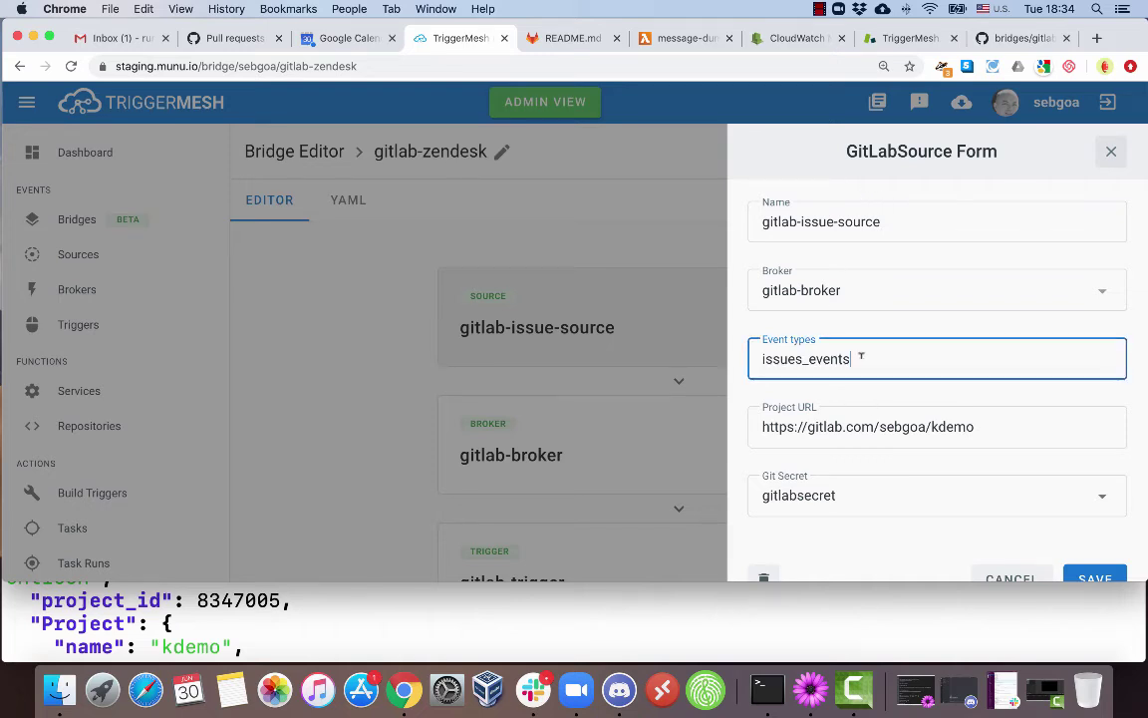
double_click(803, 360)
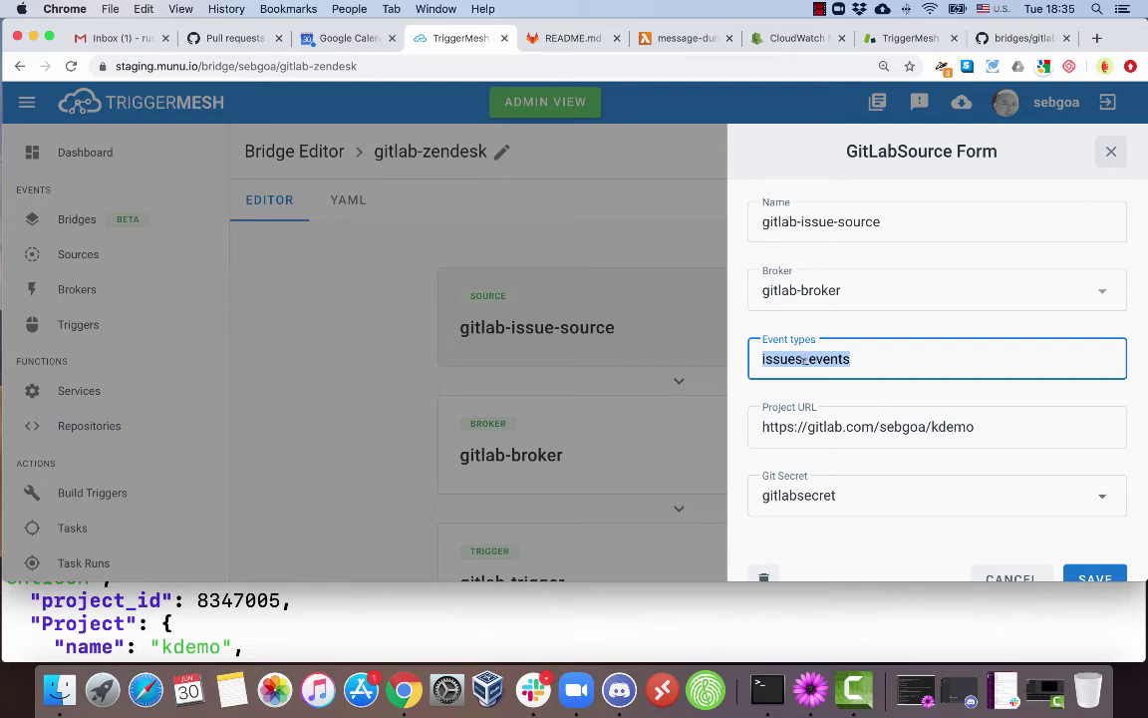
triple_click(938, 427)
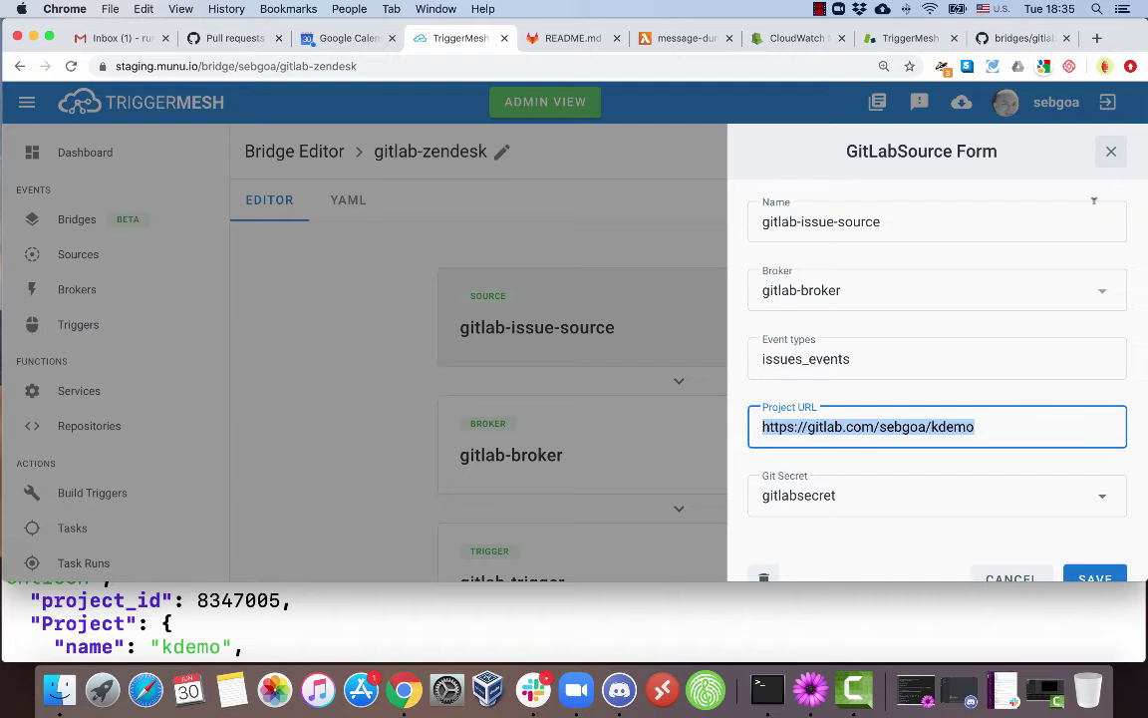
left_click(860, 493)
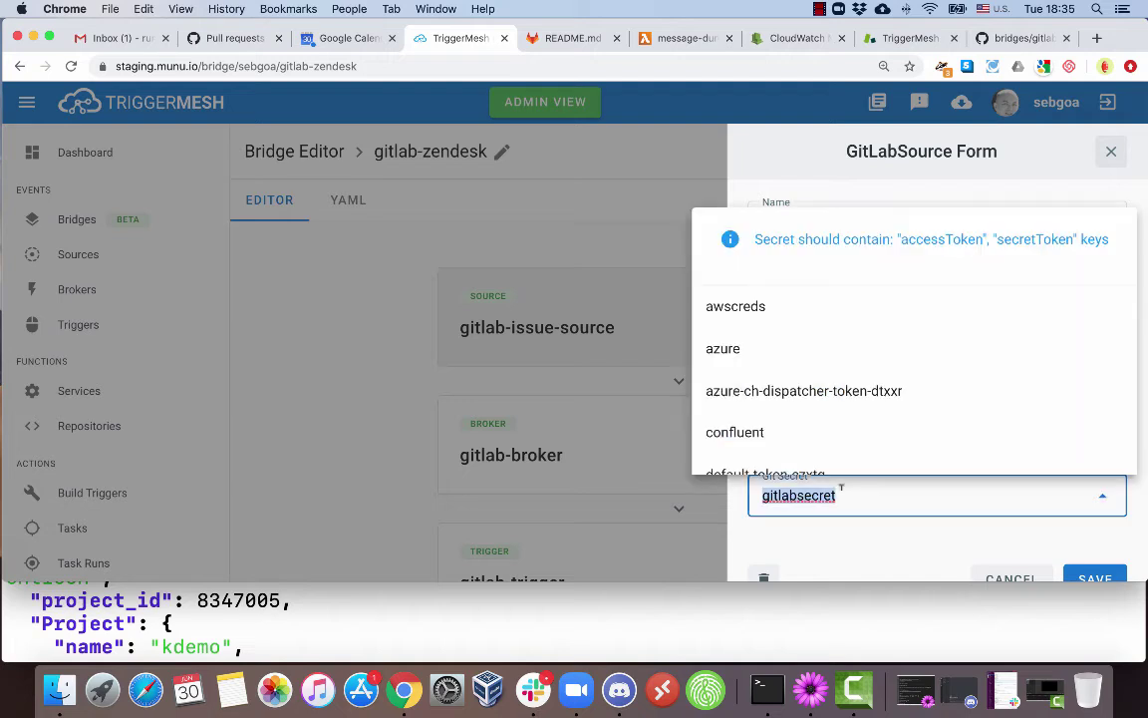
left_click(858, 494)
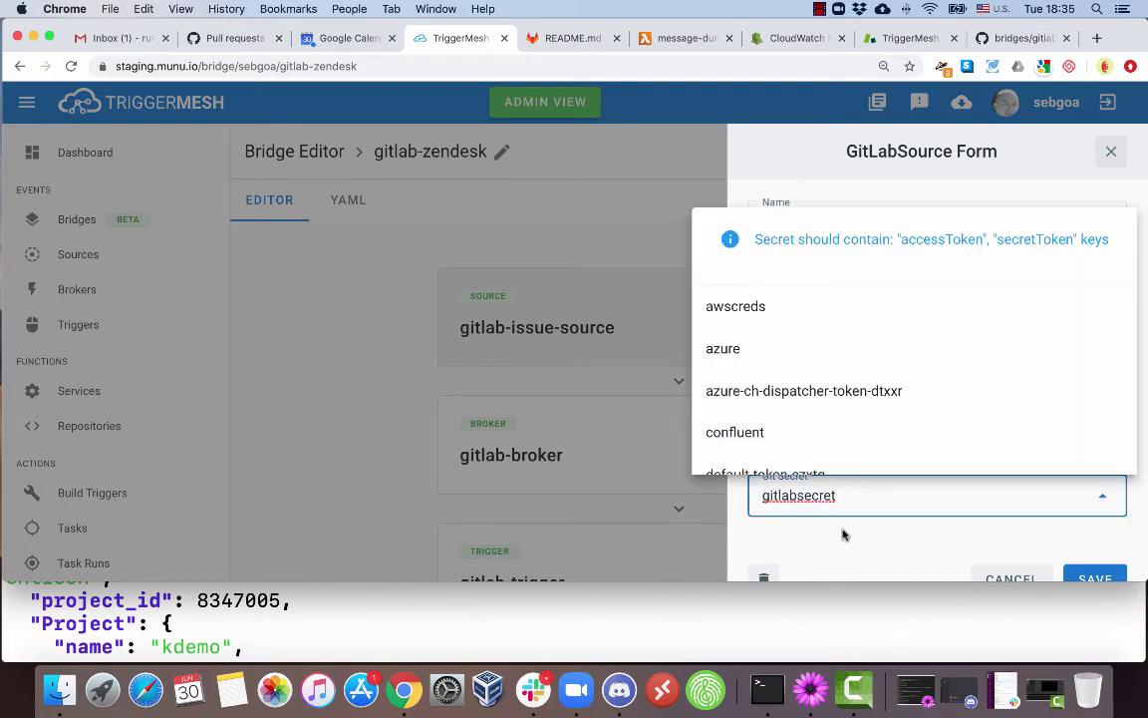
left_click(1110, 152)
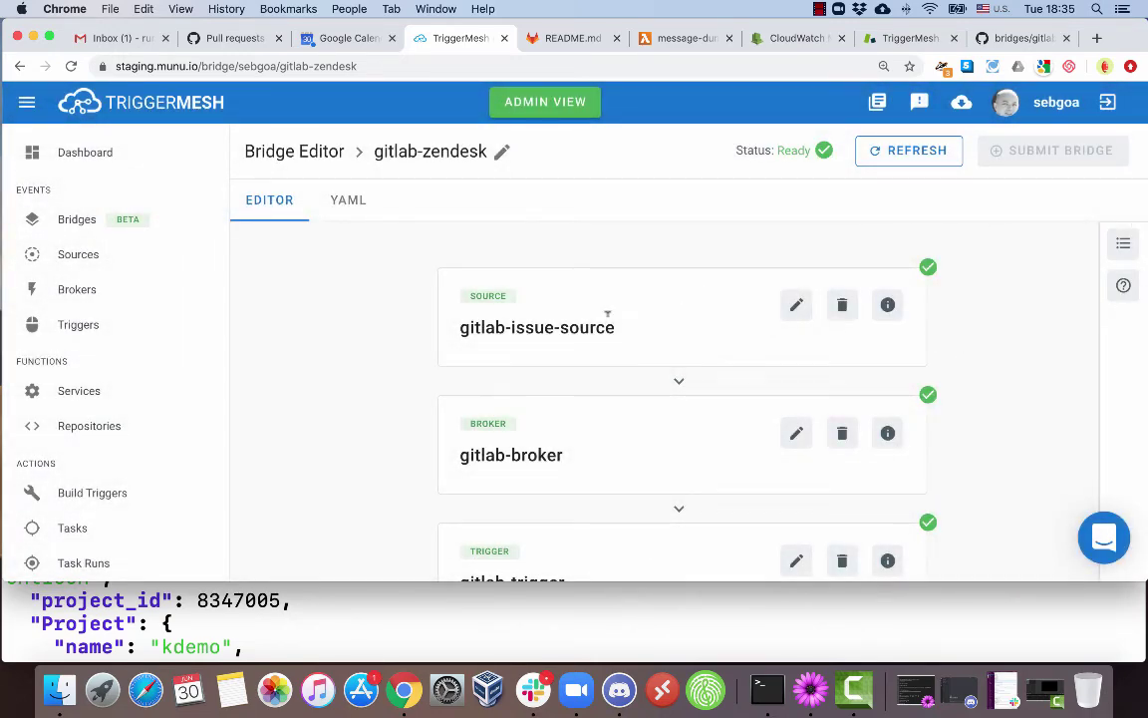
- Review the gitlab-zendesk bridge's broker, triggers and zendeskdemo target, and switch to the Zendesk dashboard
scroll(604, 317, "down", 5)
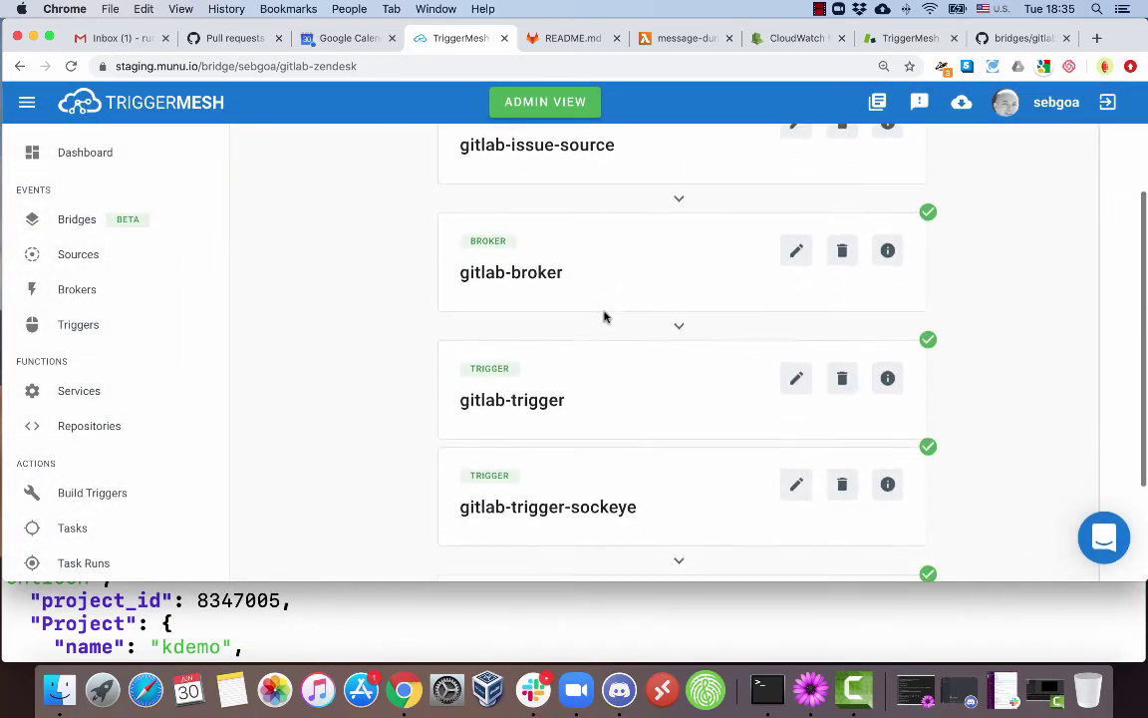
scroll(604, 317, "down", 2)
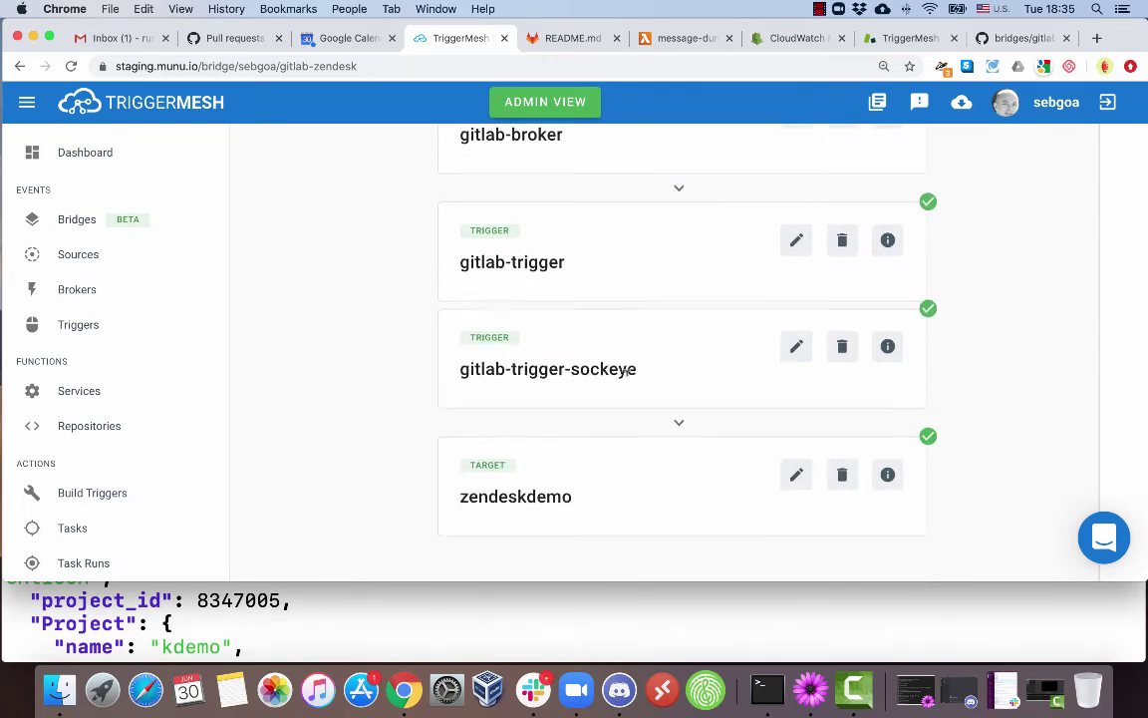
scroll(618, 374, "down", 1)
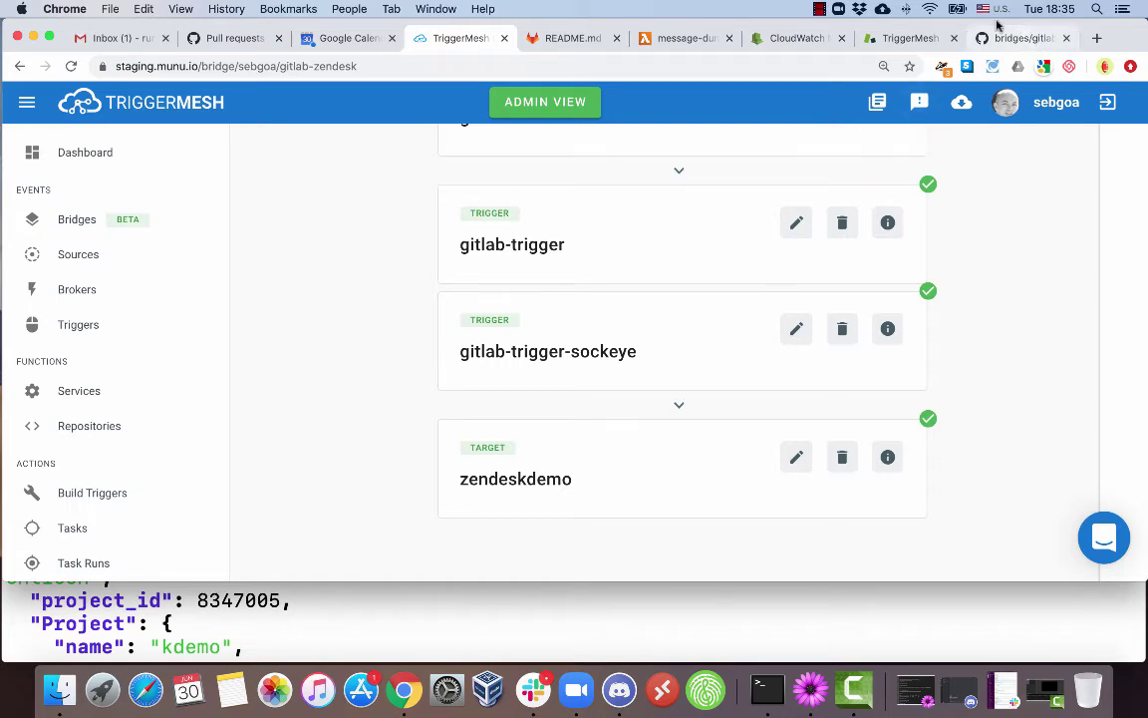
left_click(902, 38)
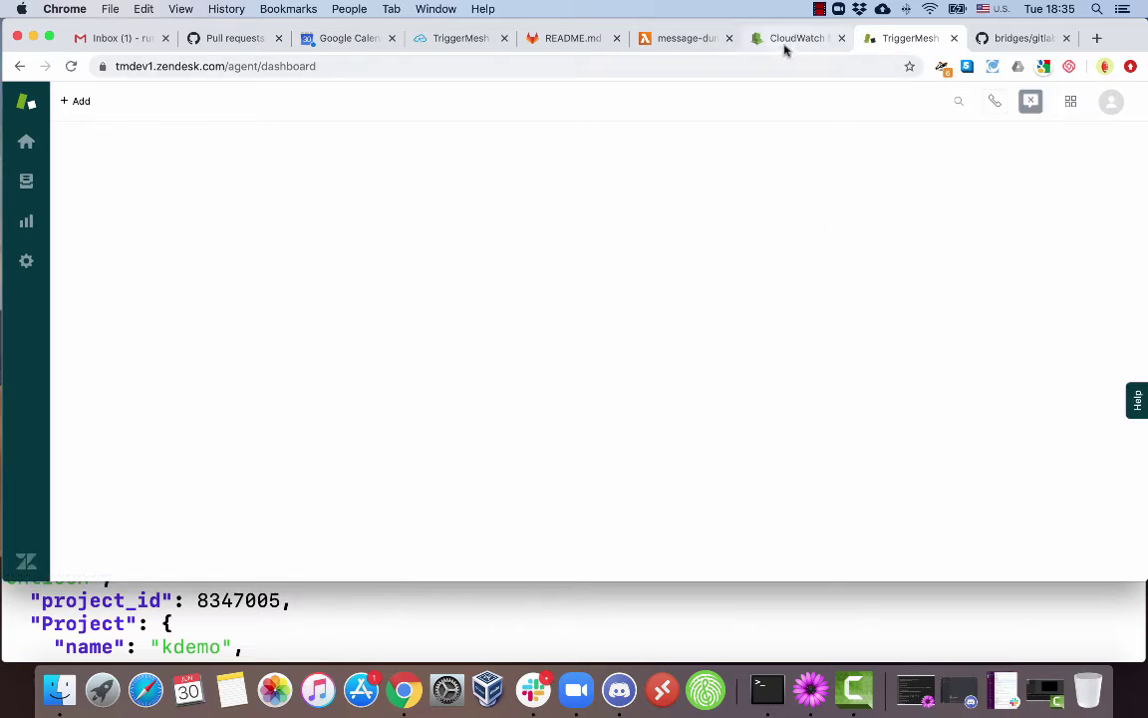
- Open the sockeye service's URL from the TriggerMesh services list and check the Zendesk dashboard for existing tickets
left_click(459, 39)
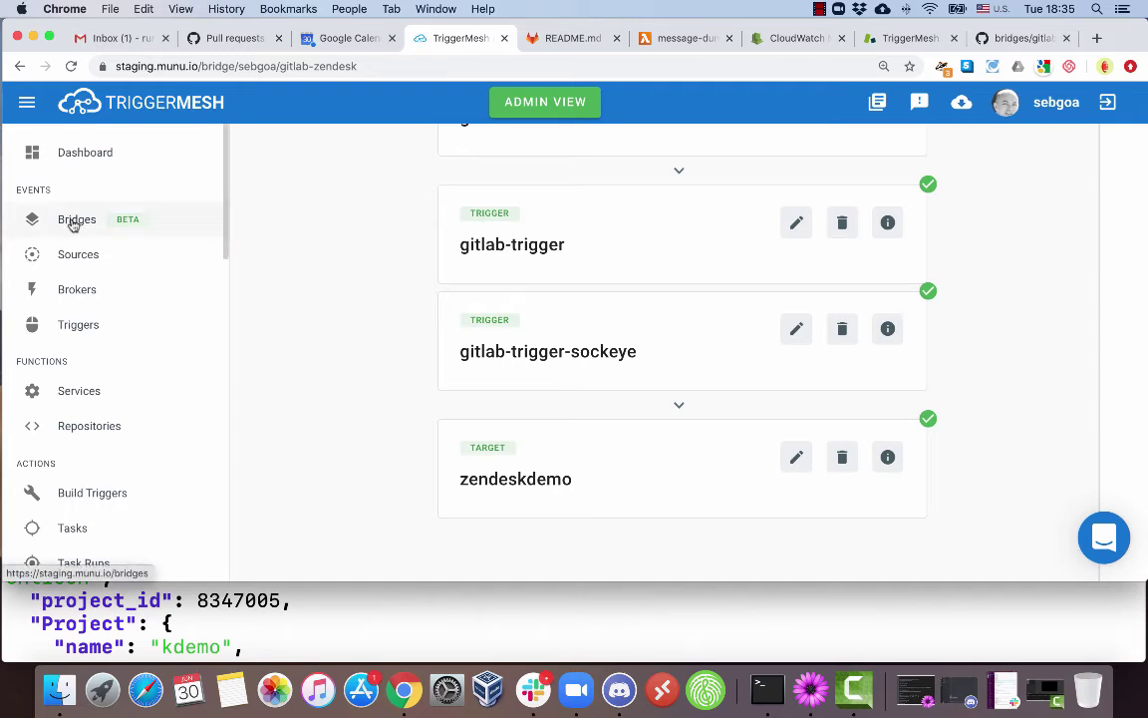
left_click(88, 392)
scroll(558, 469, "down", 2)
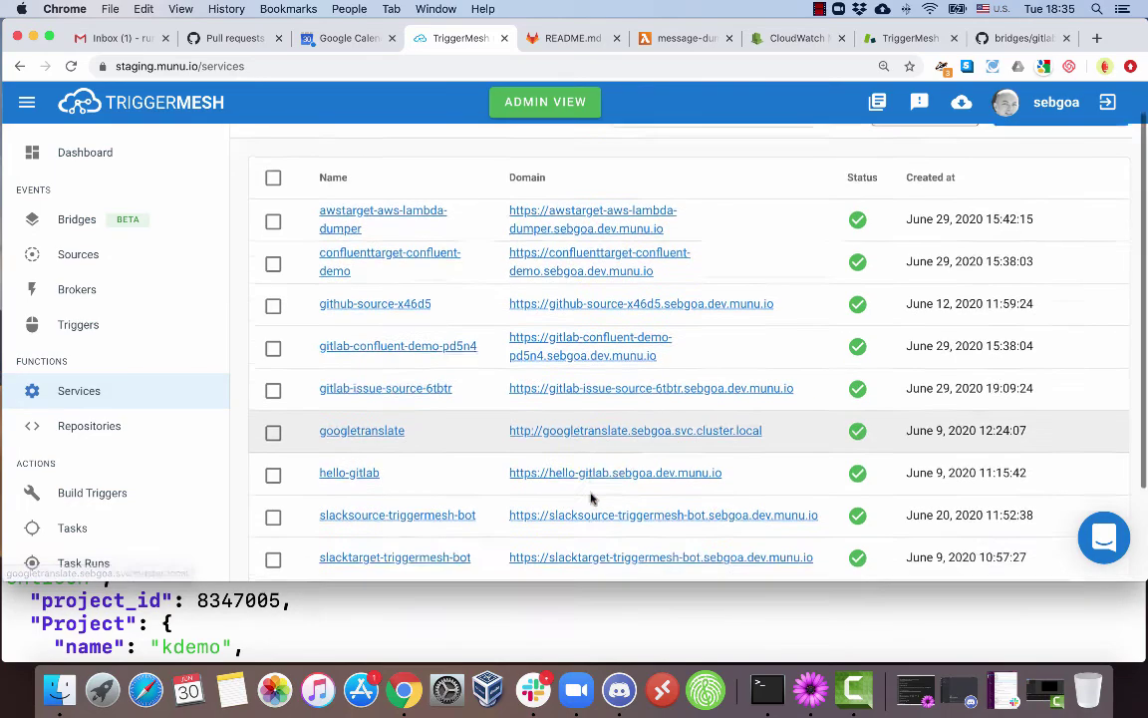
scroll(593, 498, "down", 4)
left_click(600, 480)
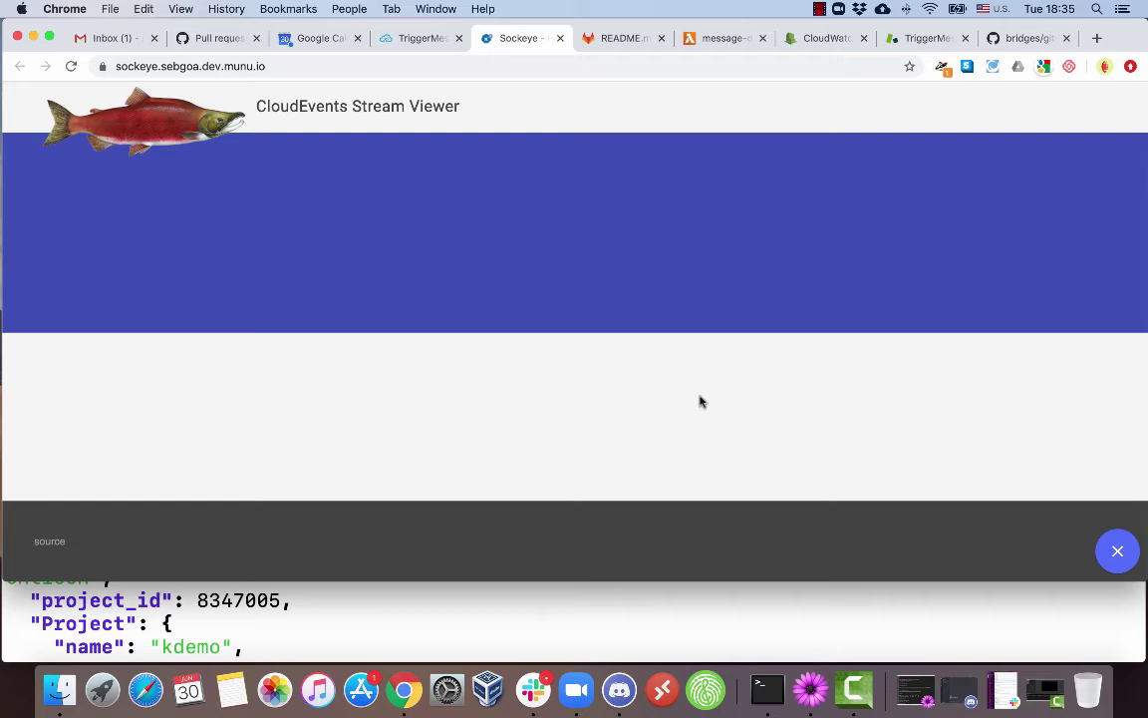
left_click(919, 40)
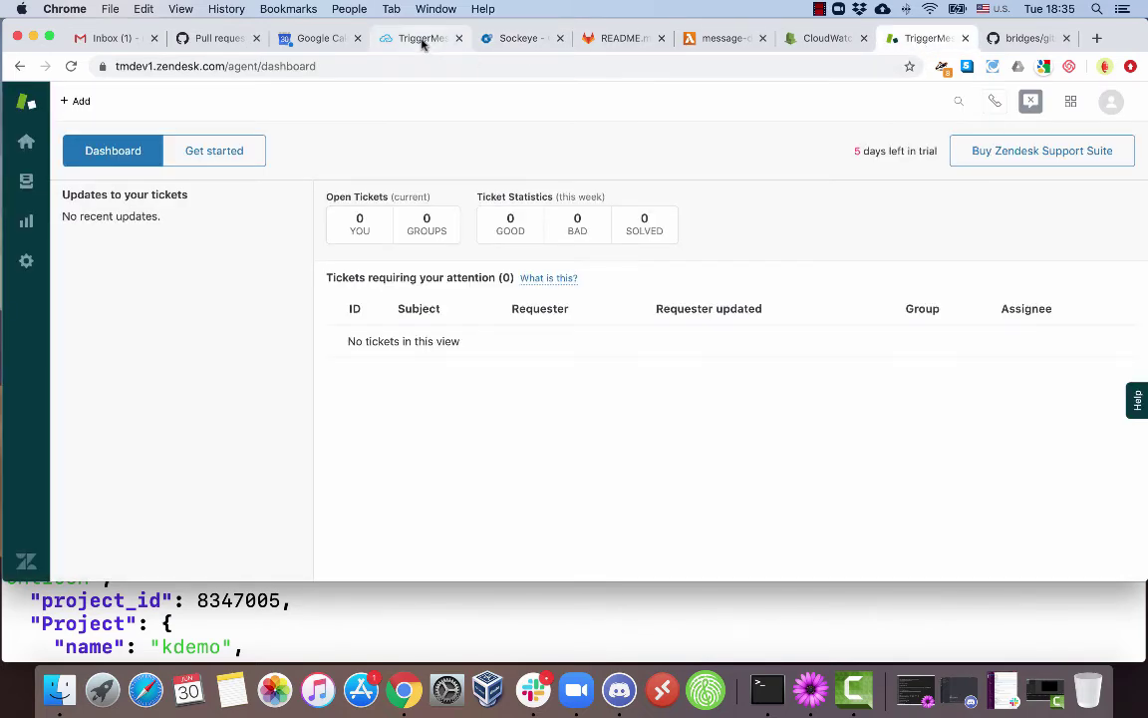
- Switch to the kdemo project in GitLab and start a new issue
left_click(384, 40)
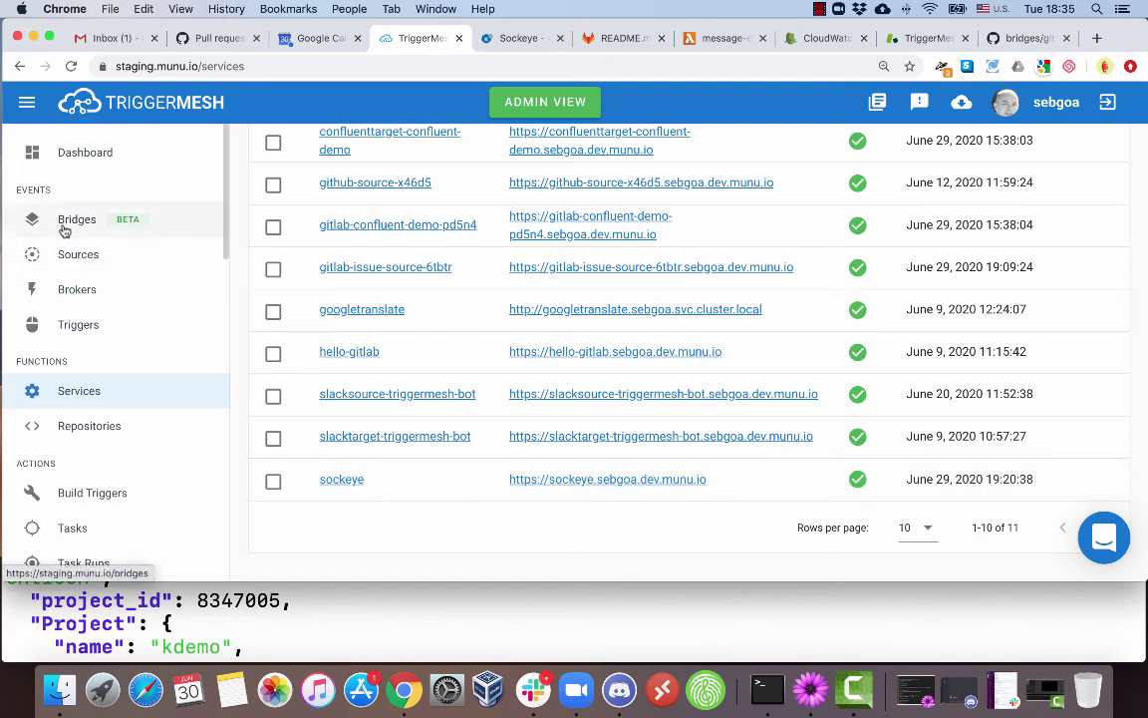
left_click(629, 41)
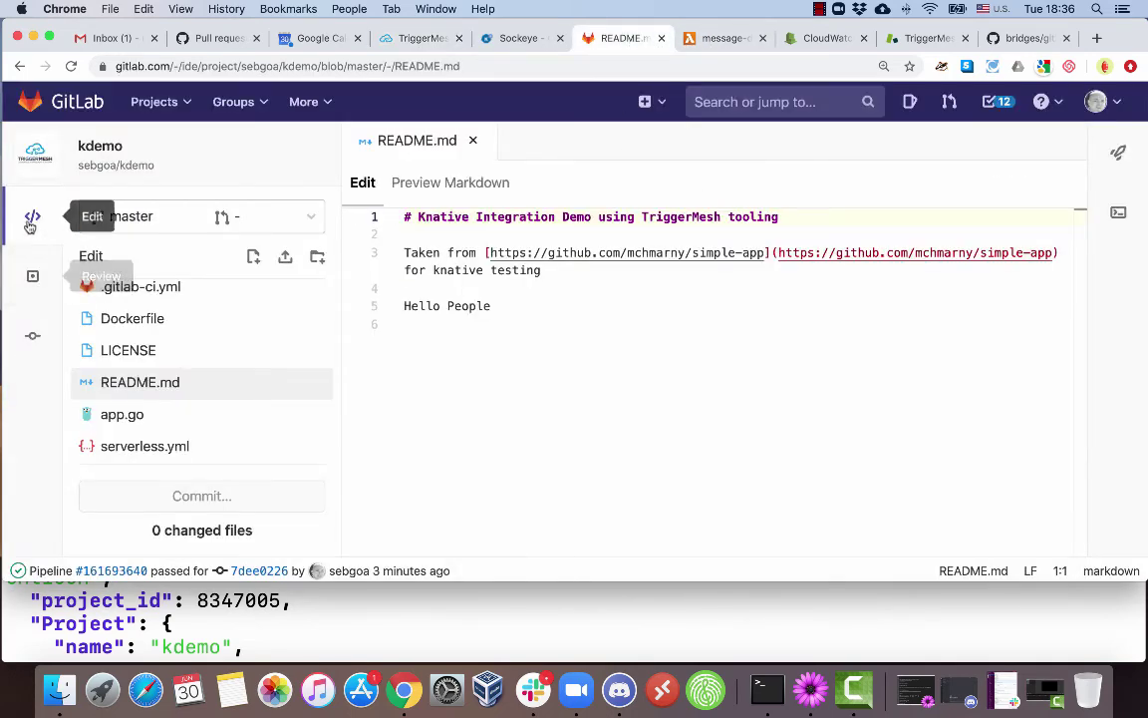
left_click(106, 150)
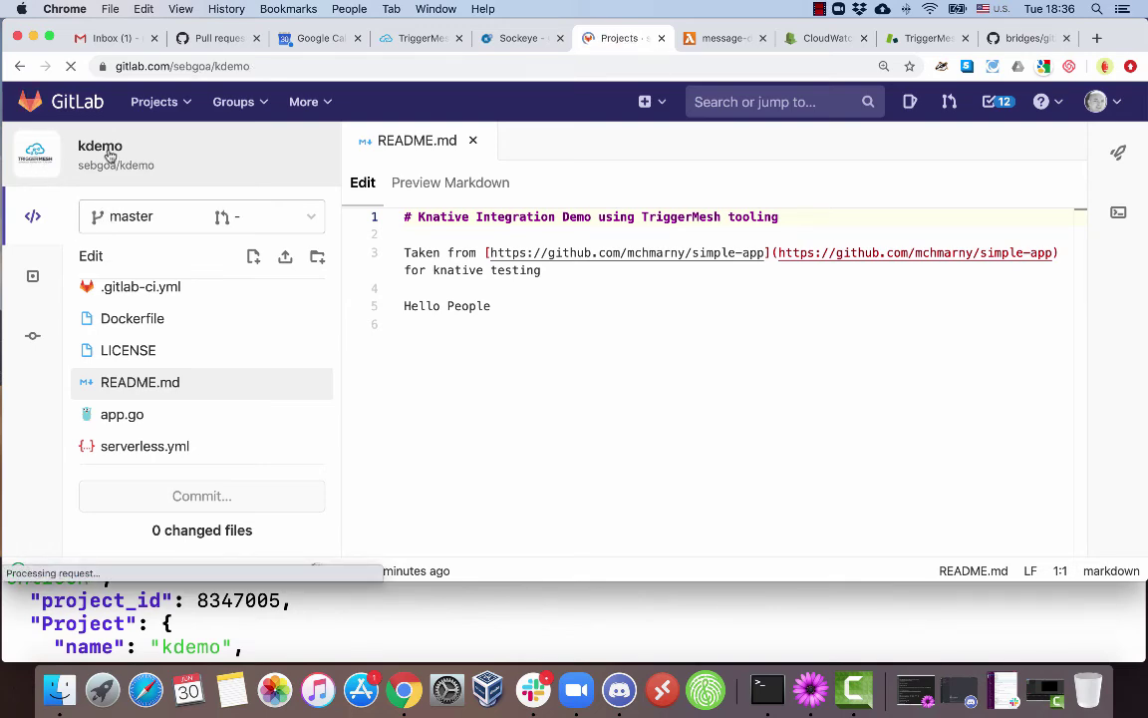
mouse_move(26, 293)
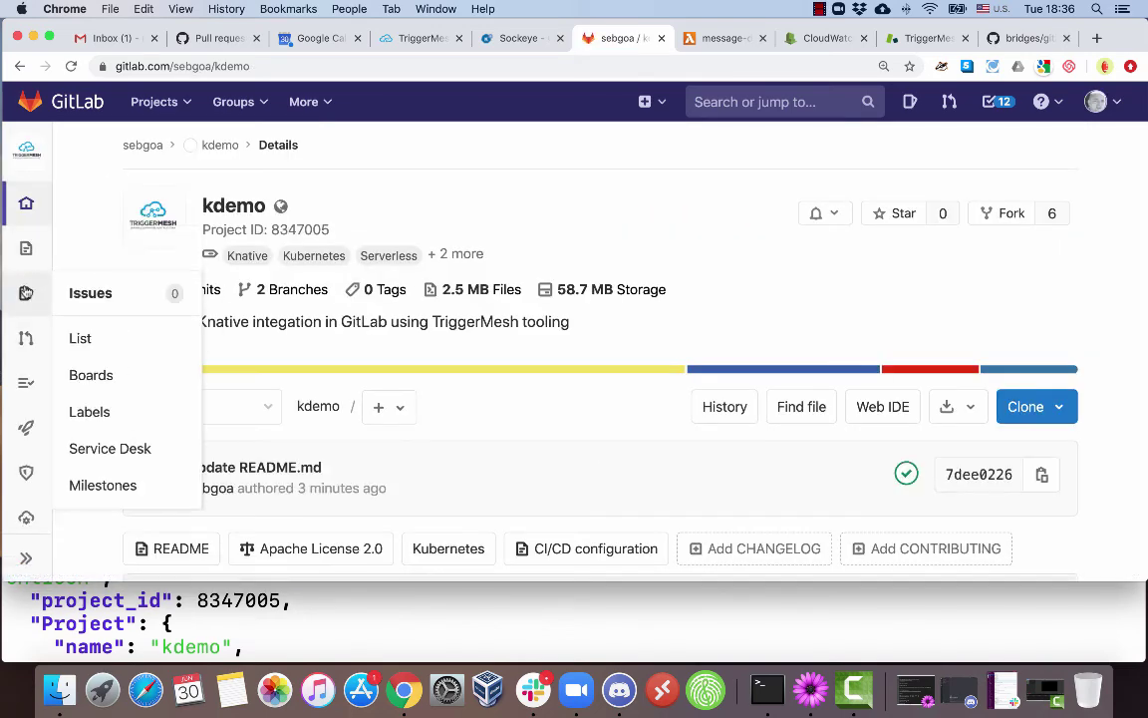
left_click(96, 294)
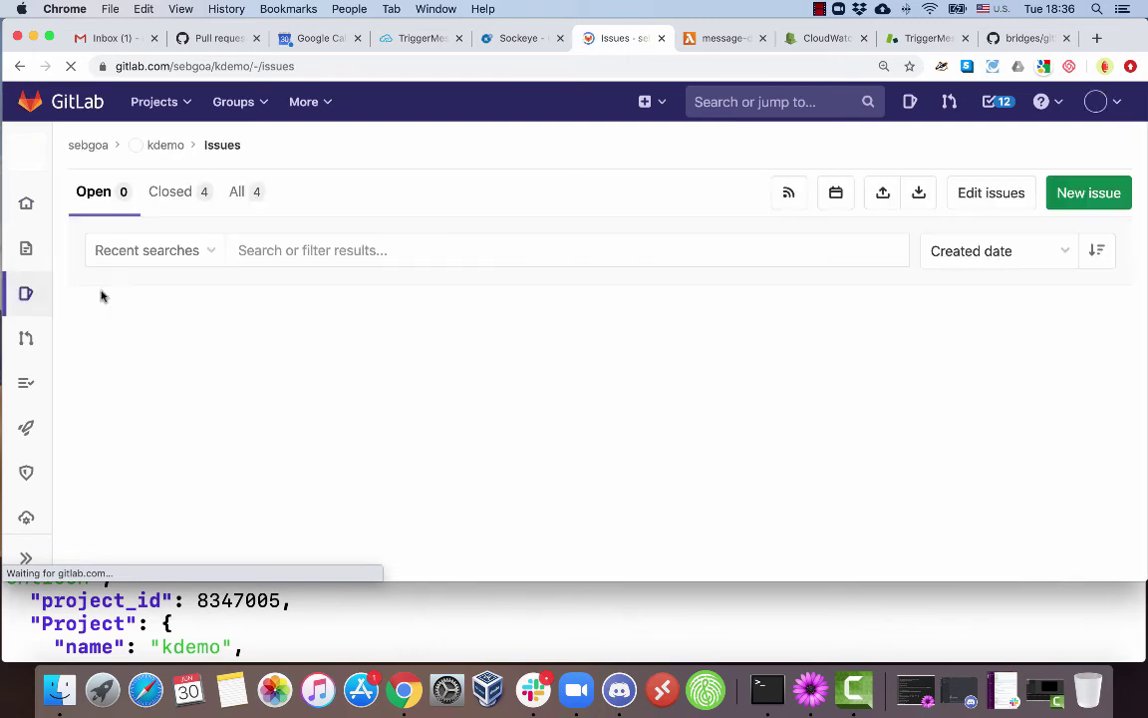
left_click(1081, 194)
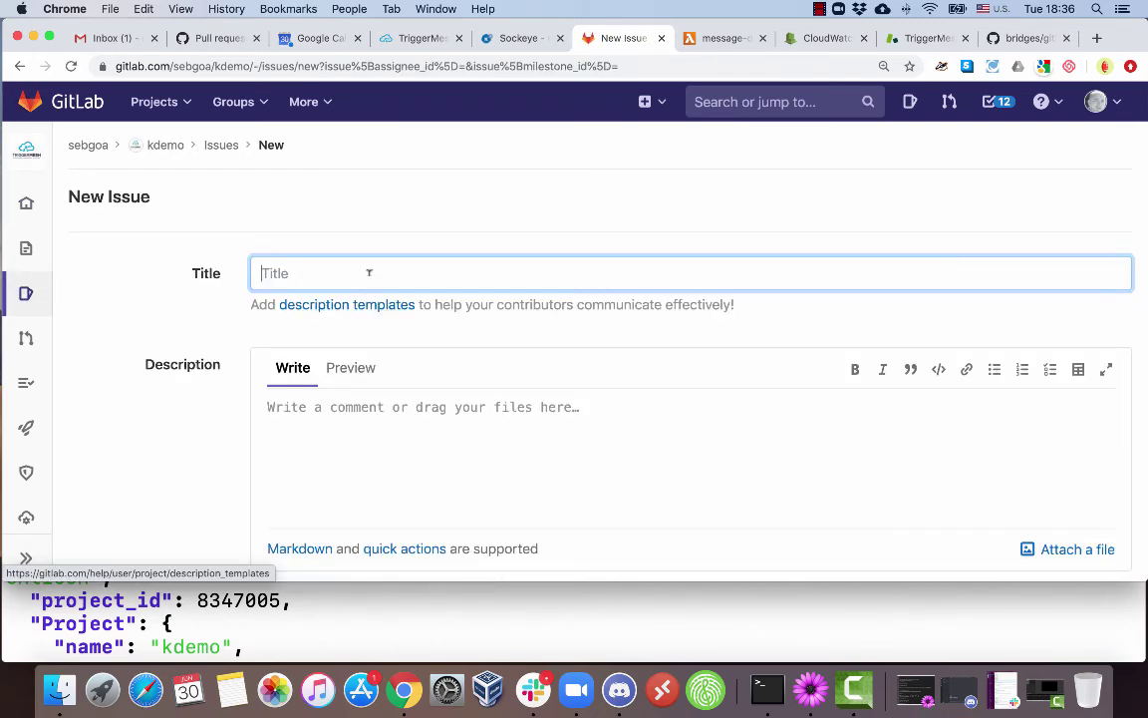
- Title the new issue "hey folks", describe it as "this is syncing with Zendesk" and submit it
type("hey")
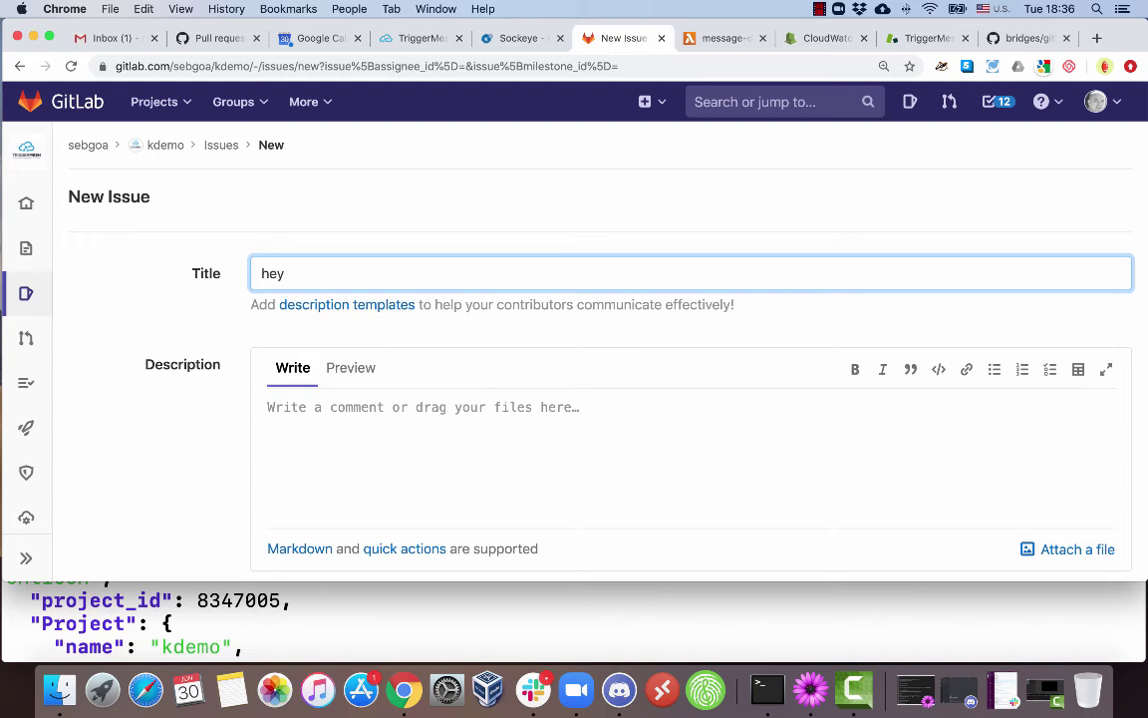
type(" folks")
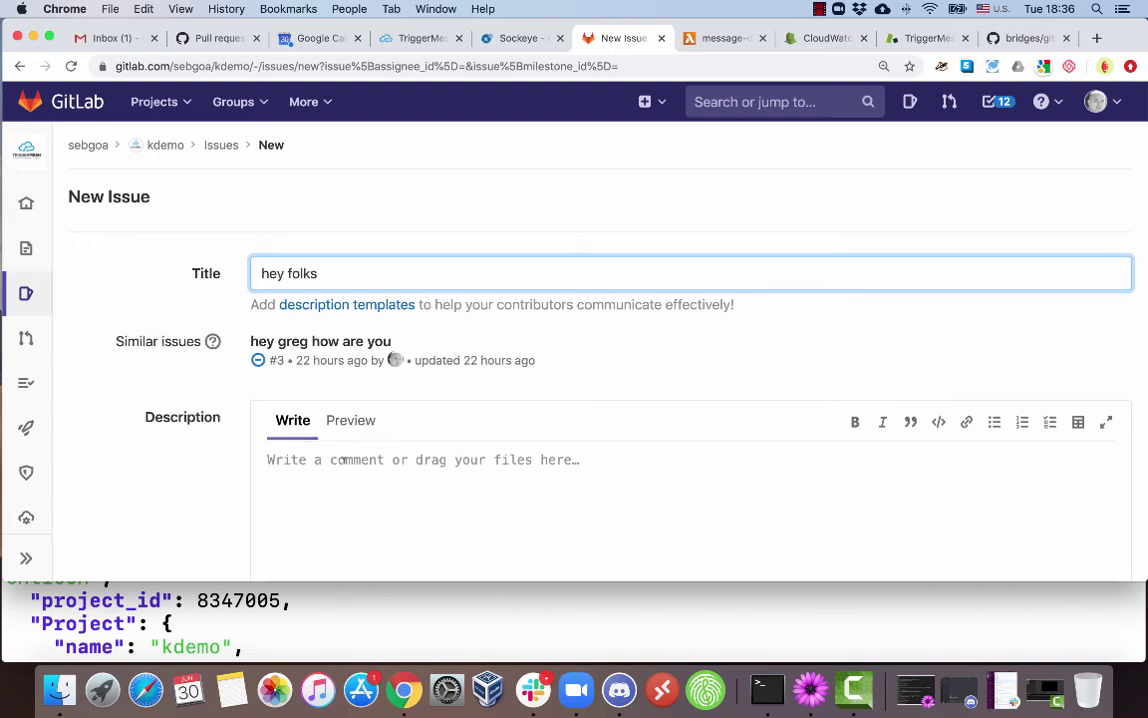
left_click(343, 459)
type("this is syncing wit")
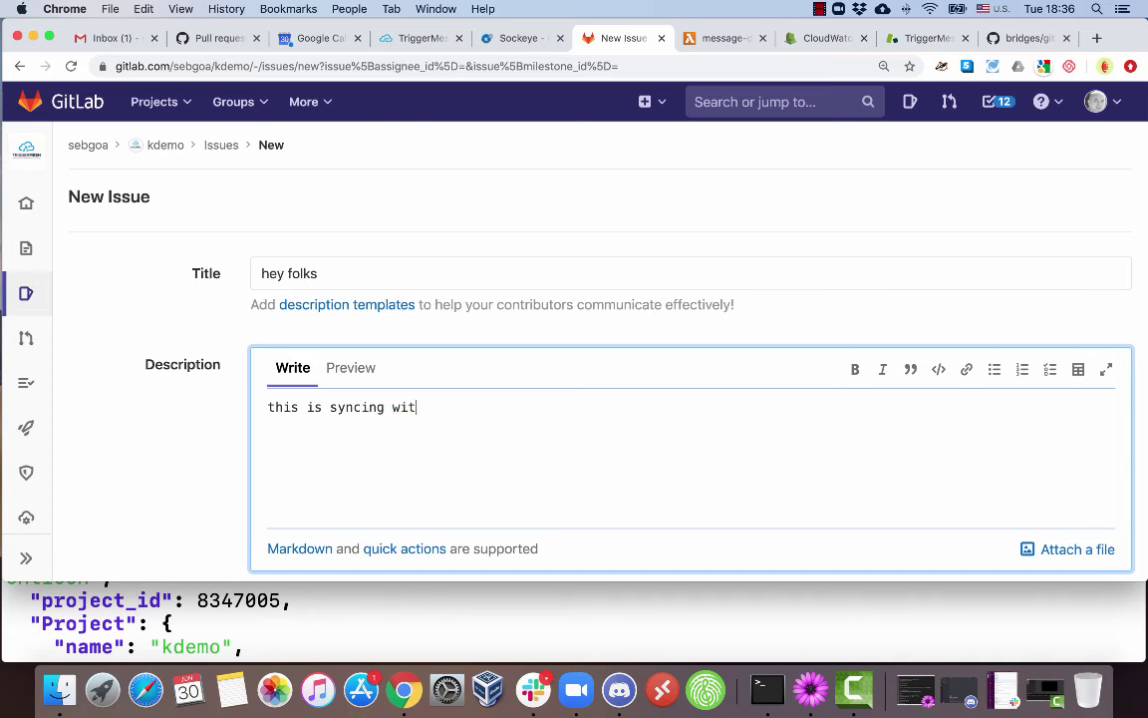
type("endesk")
scroll(734, 433, "down", 5)
scroll(748, 425, "down", 2)
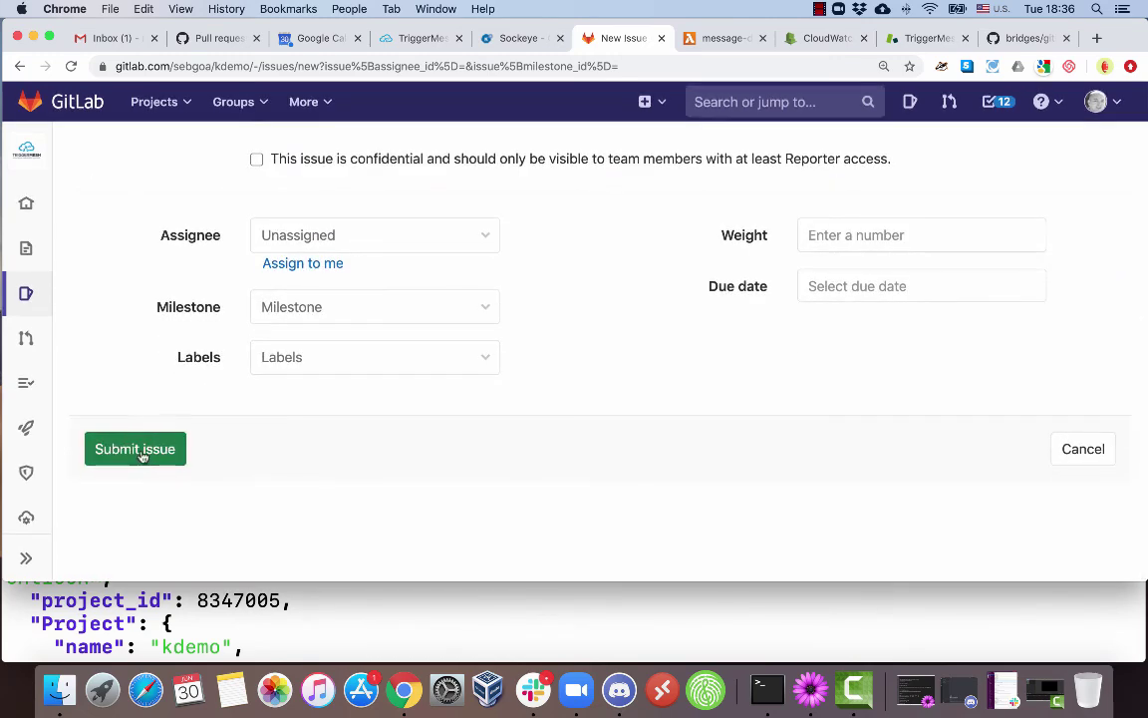
left_click(135, 450)
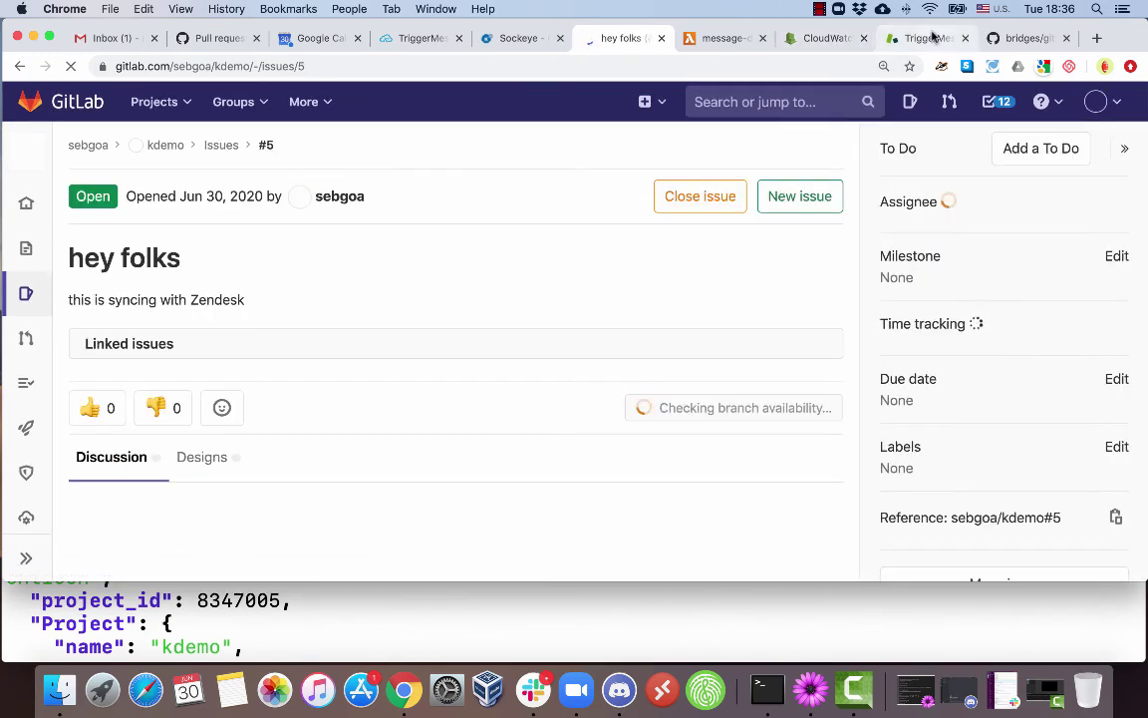
- Inspect the incoming event in the Sockeye CloudEvents Stream Viewer, highlighting its "object_kind" line
left_click(518, 40)
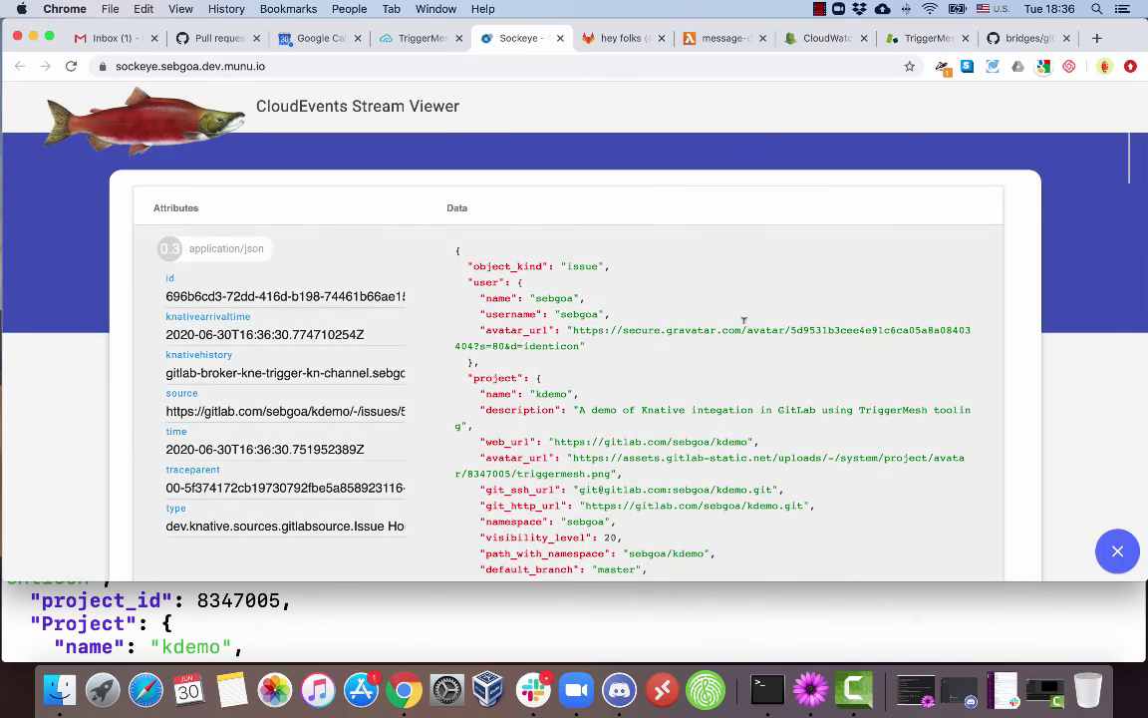
triple_click(563, 266)
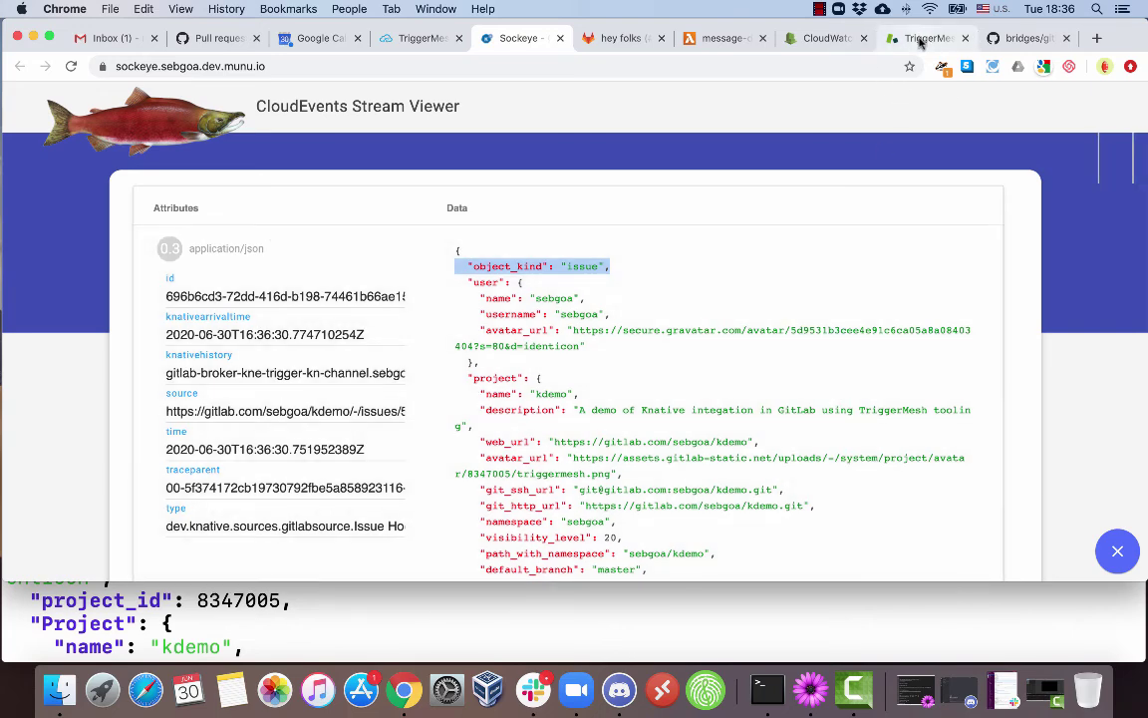
- Refresh the Zendesk dashboard and preview the "Syncing From GitLab" ticket's details
left_click(921, 41)
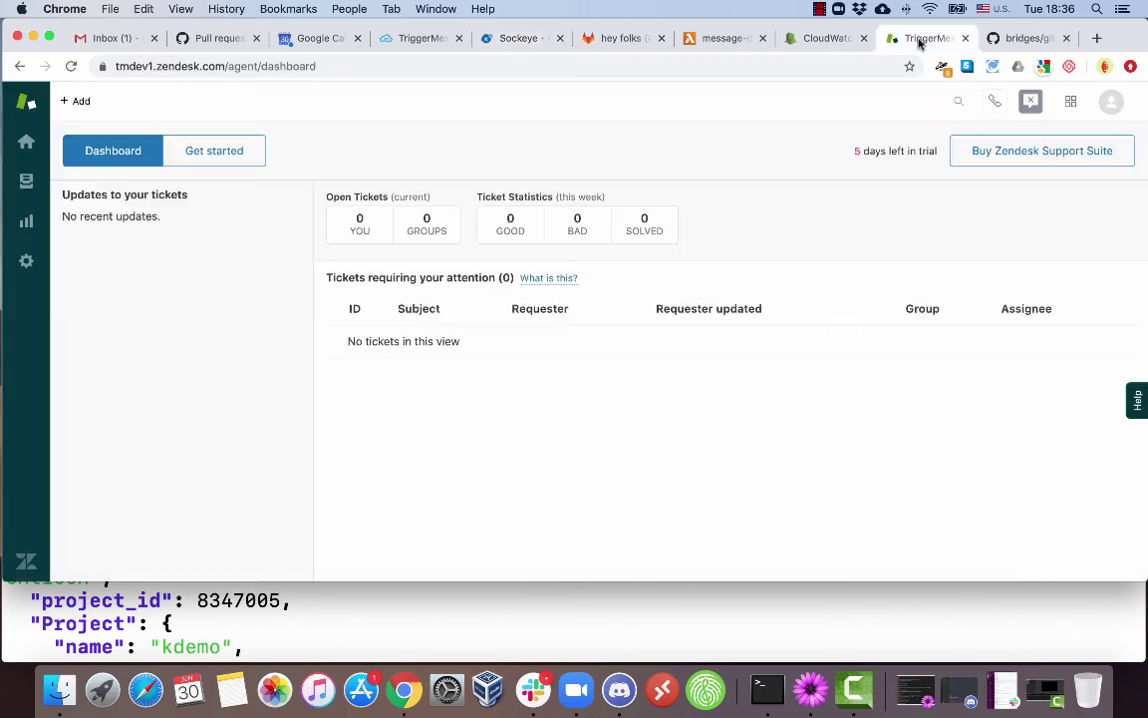
left_click(71, 66)
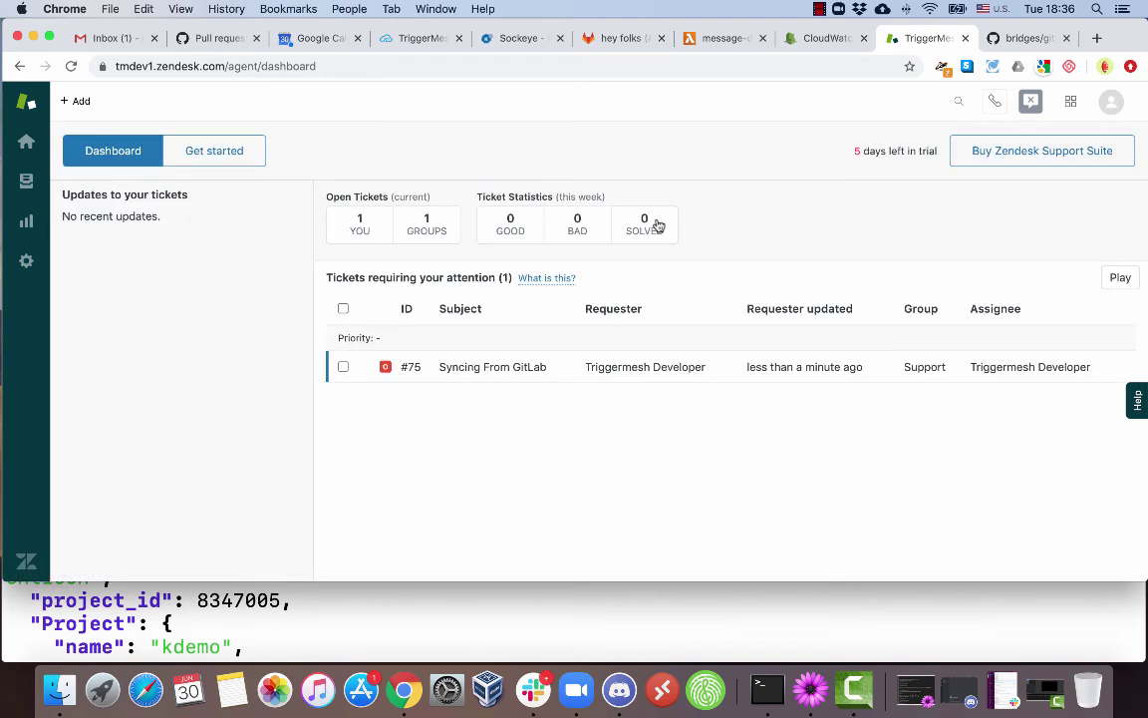
mouse_move(458, 376)
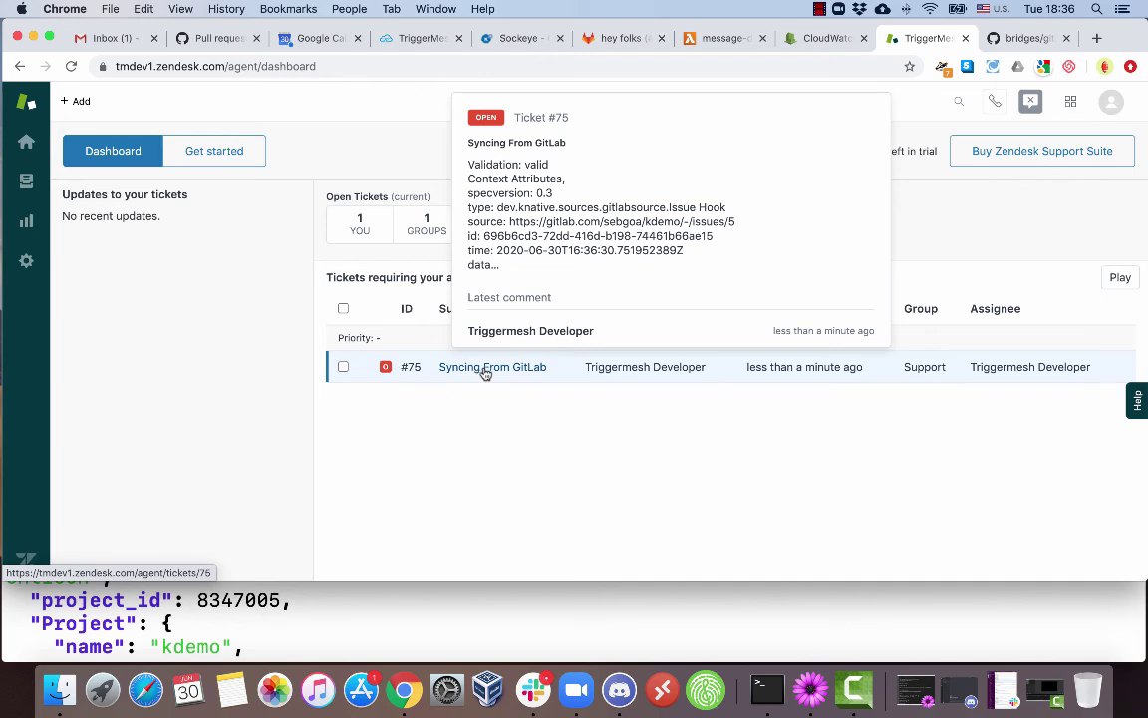
- Return to TriggerMesh and view the bridges list and the main dashboard
left_click(414, 40)
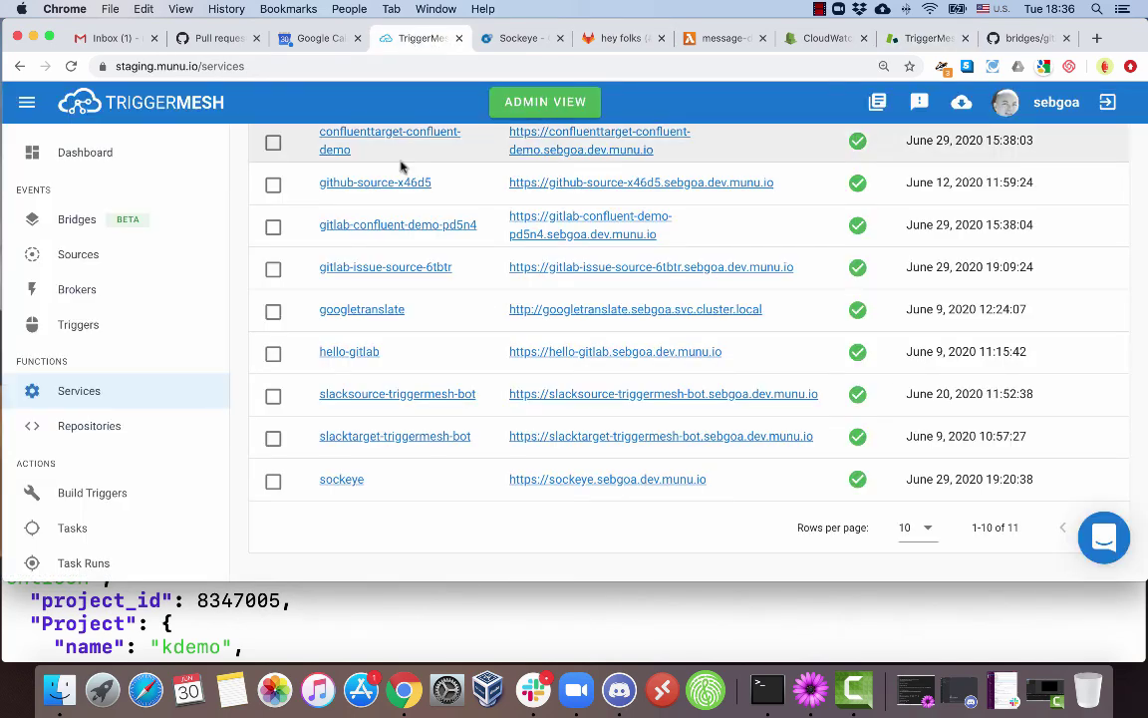
left_click(81, 220)
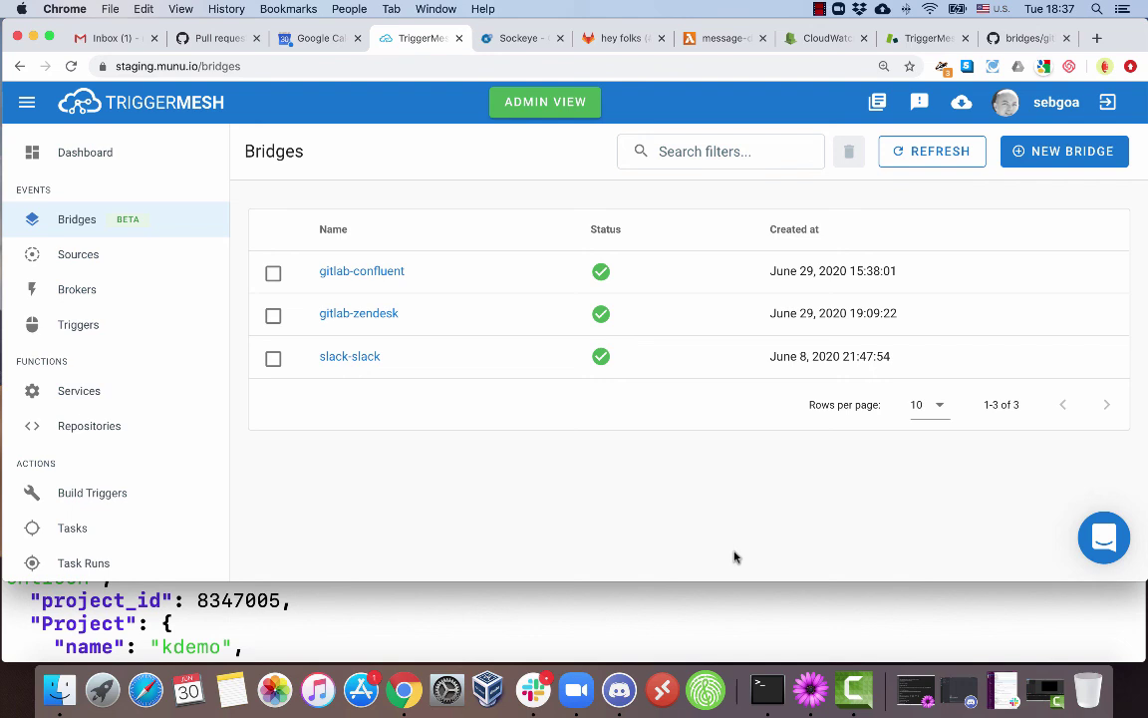
left_click(64, 159)
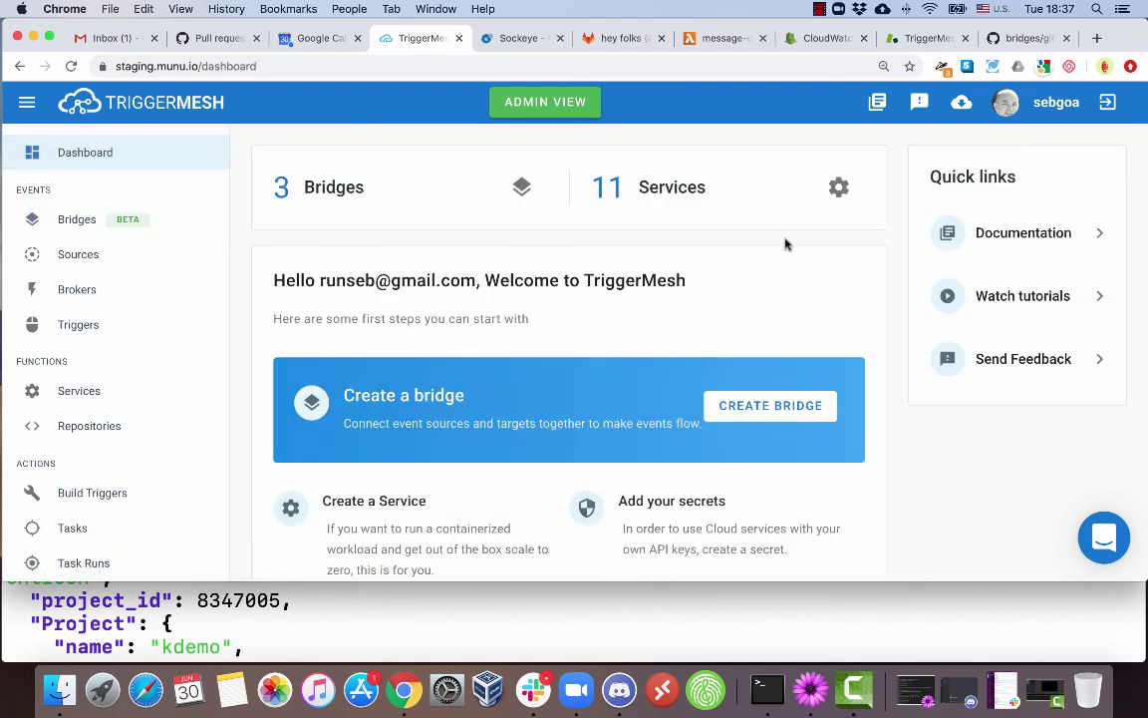